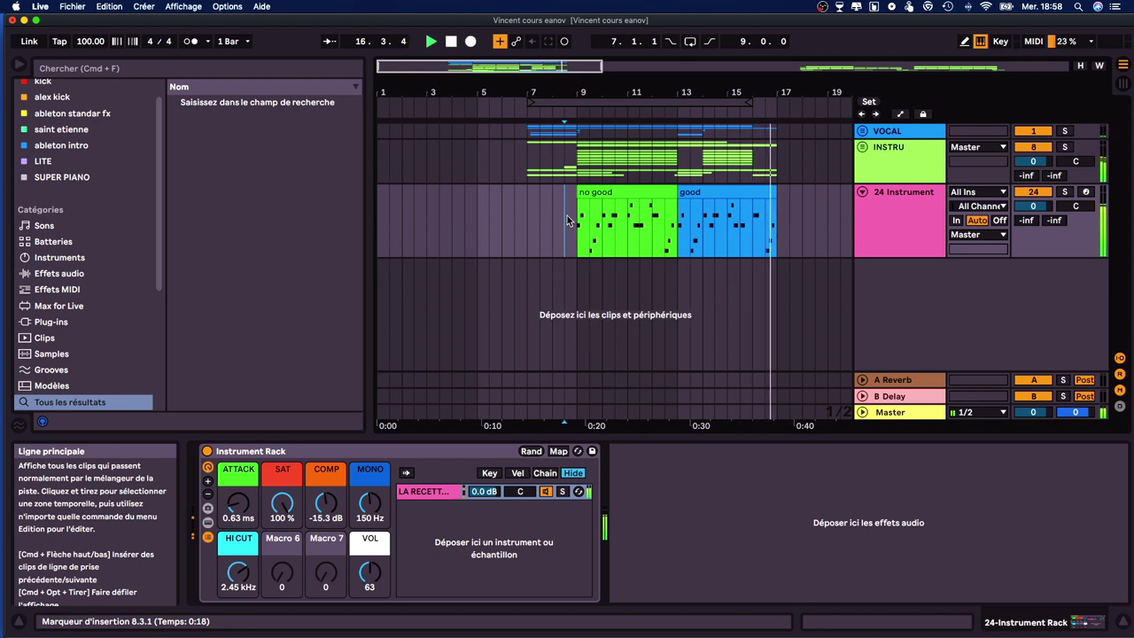
- Stop playback, open the "no good" clip and display its MIDI Ctrl Pitch Bend envelope
key("space")
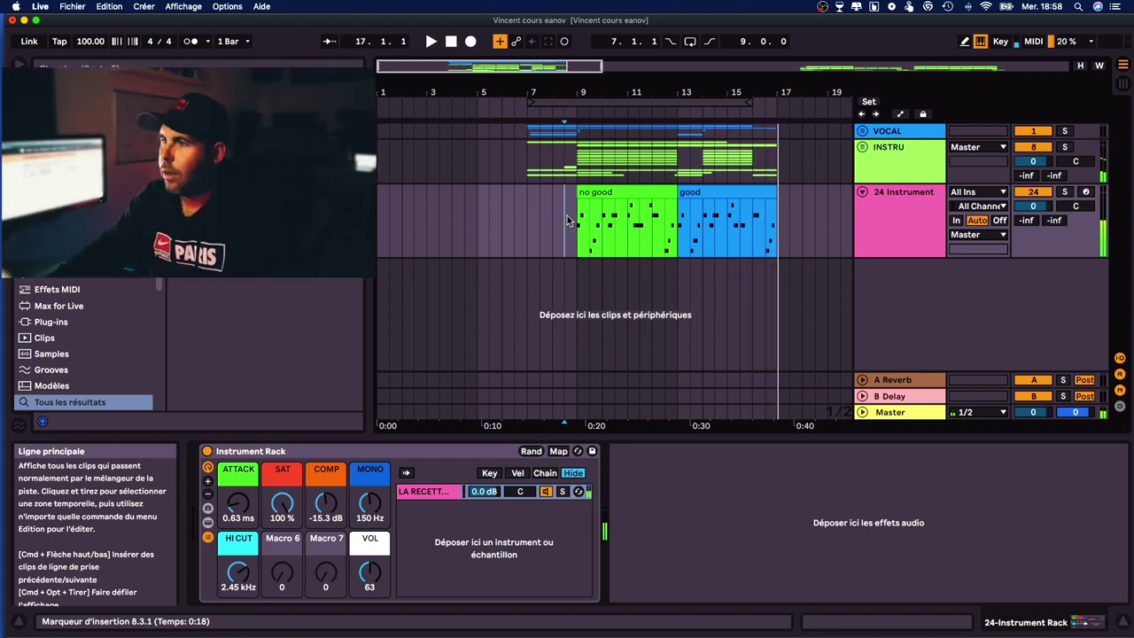
double_click(650, 193)
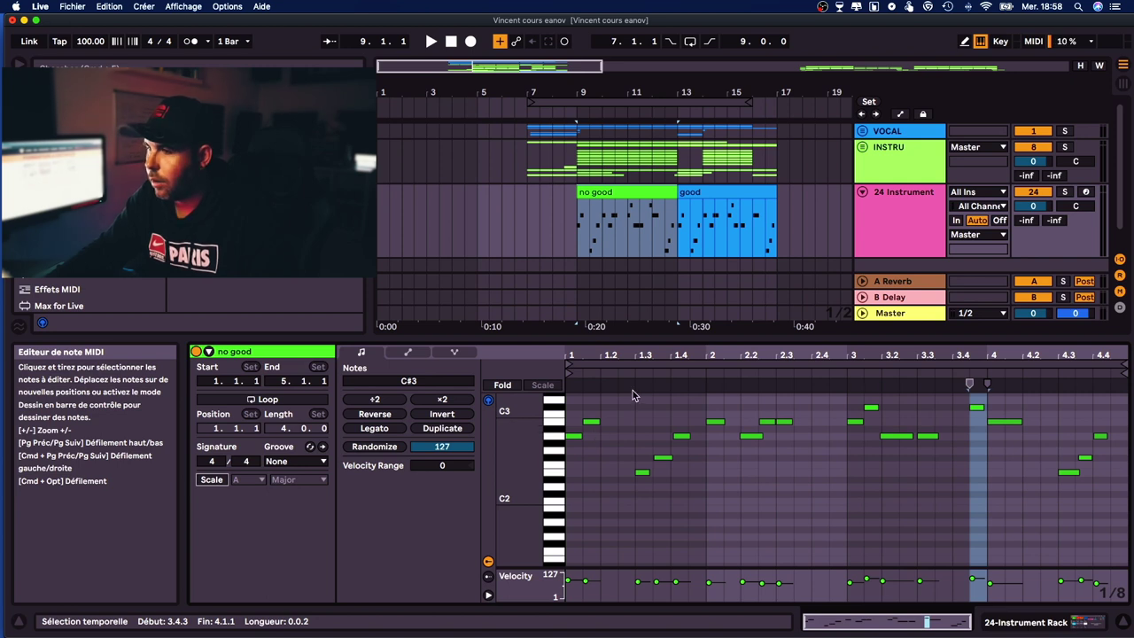
left_click(407, 355)
left_click(404, 383)
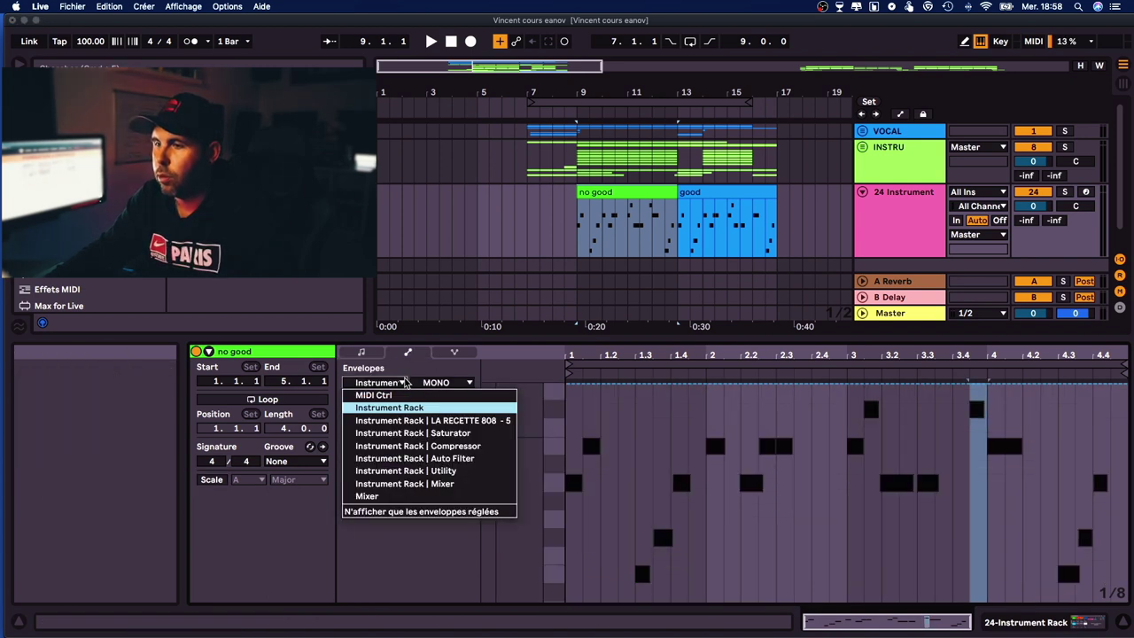
left_click(404, 395)
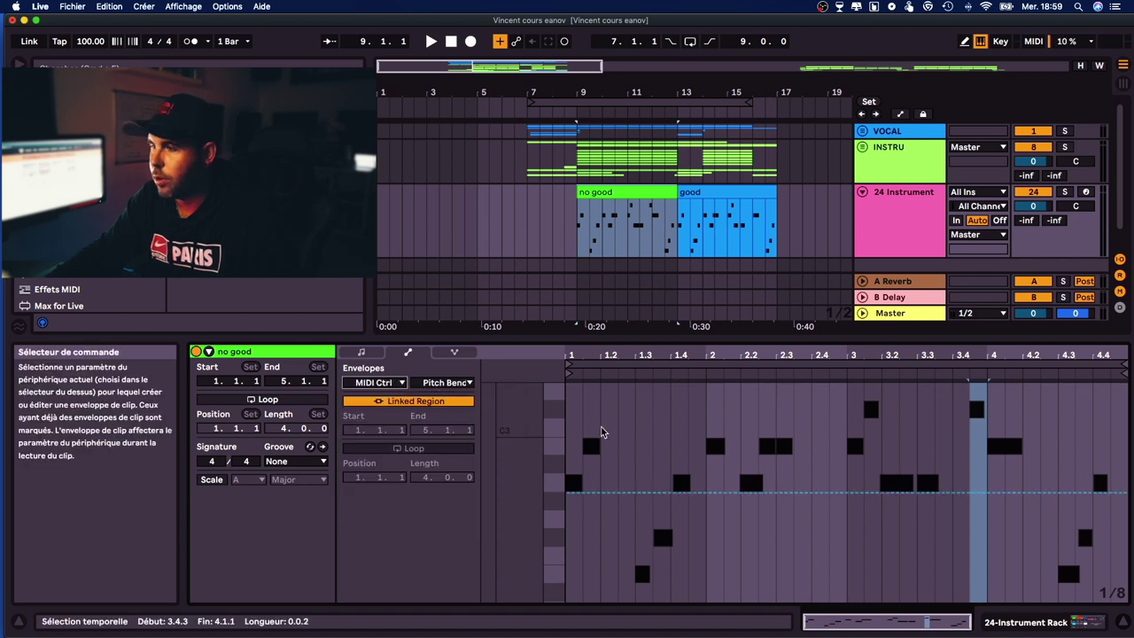
- Draw a pitch bend ramp rising to about 4445 before beat 2, solo the 24 Instrument track and play it back
left_click(671, 492)
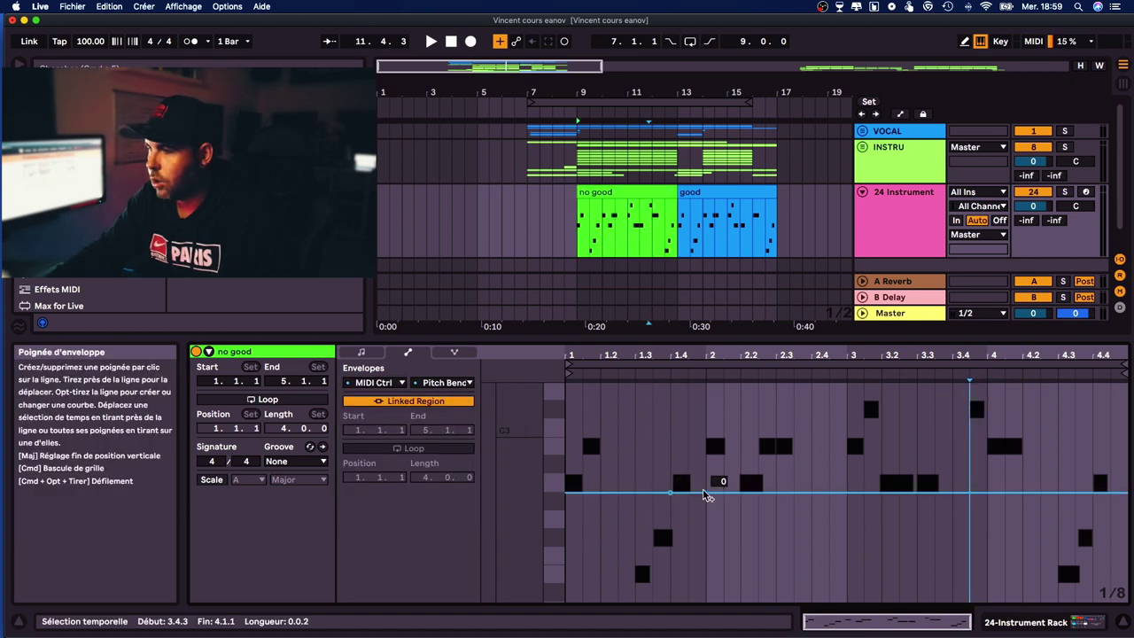
left_click_drag(705, 492, 706, 434)
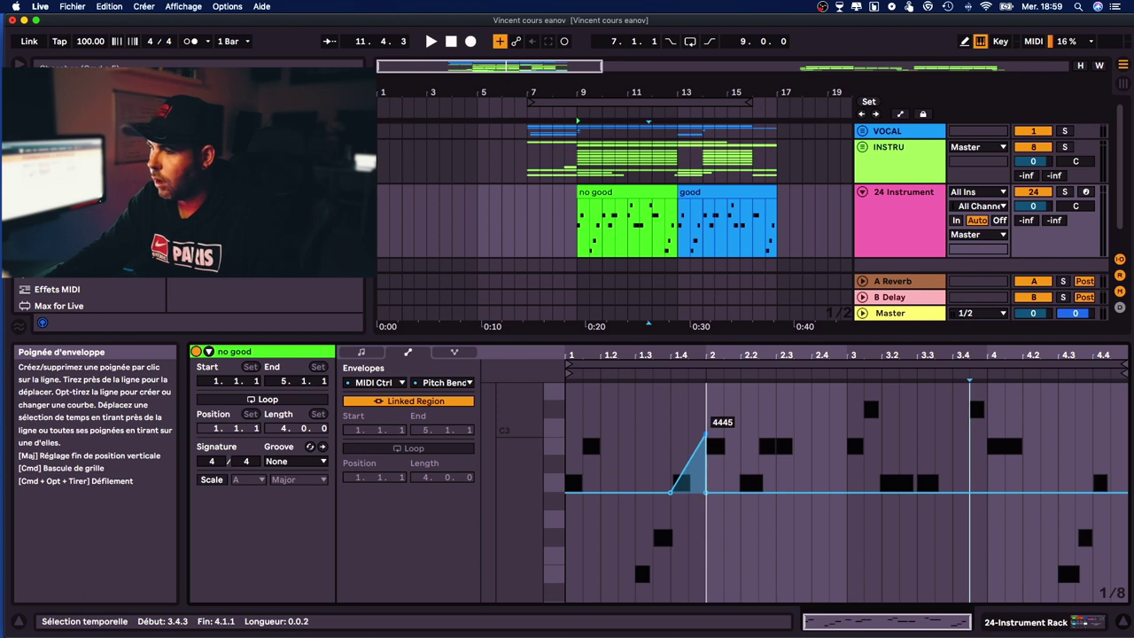
key("space")
left_click(1064, 192)
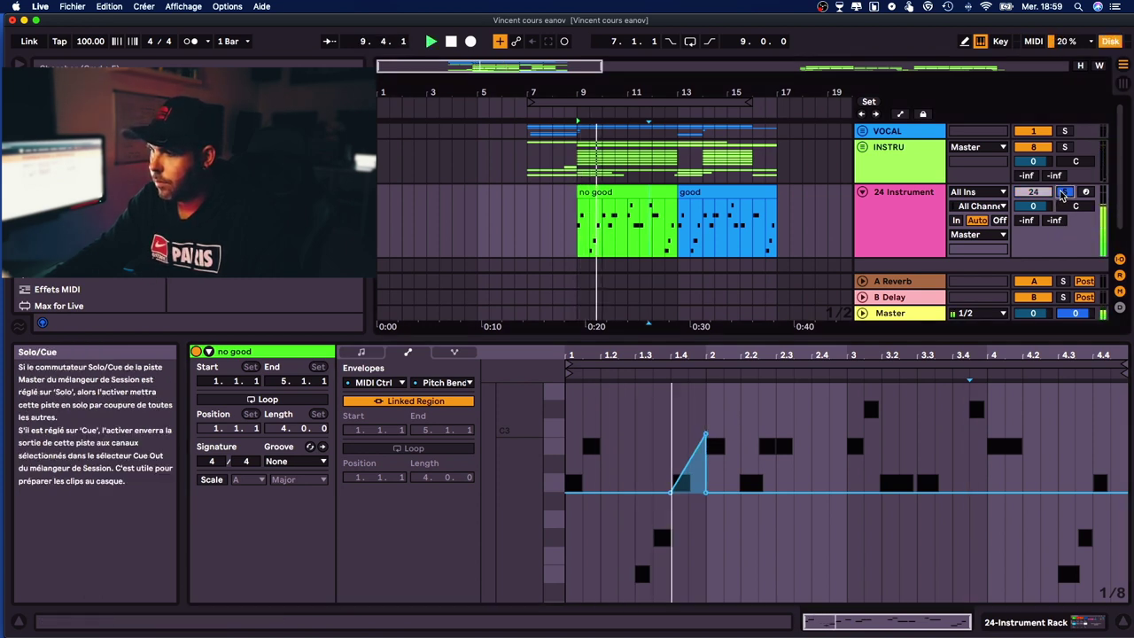
key("space")
- Draw a downward pitch bend spike to about -7683 between beats 2.2 and 2.4 and play it back
left_click(776, 495)
left_click_drag(802, 494, 794, 599)
key("space")
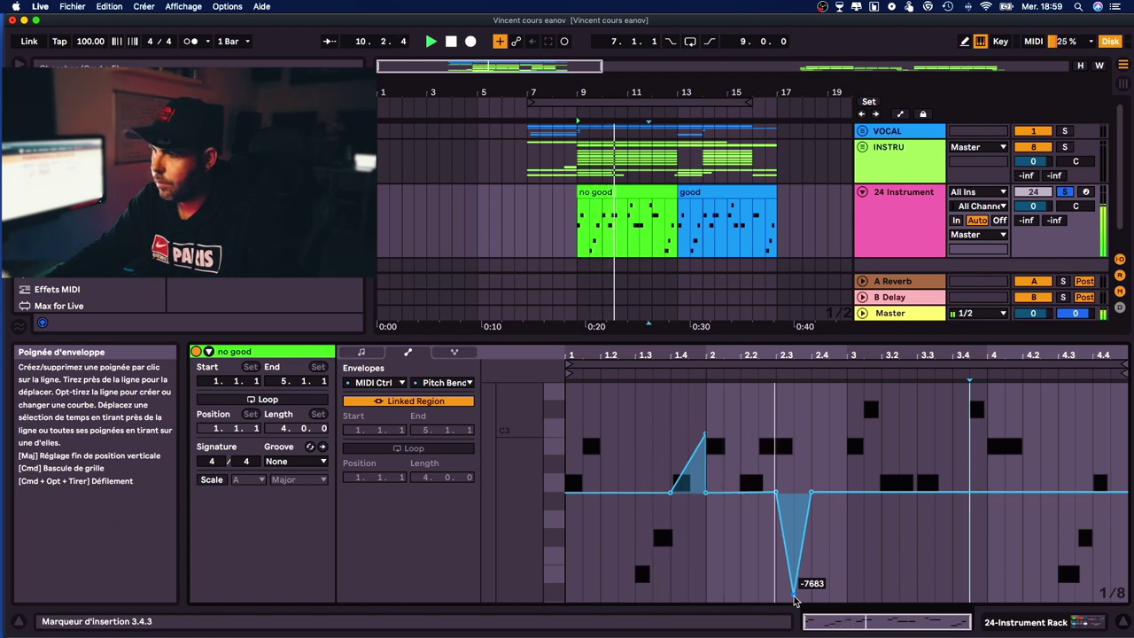
key("space")
- Delete all breakpoints from the clip's Pitch Bend envelope
left_click(830, 597)
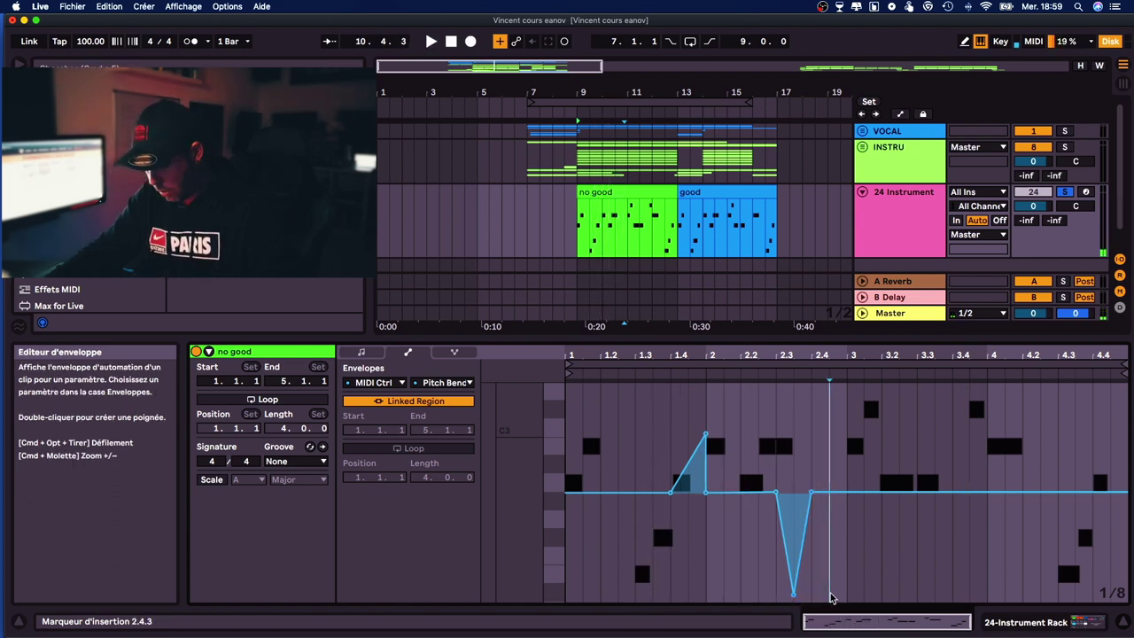
key("super+a")
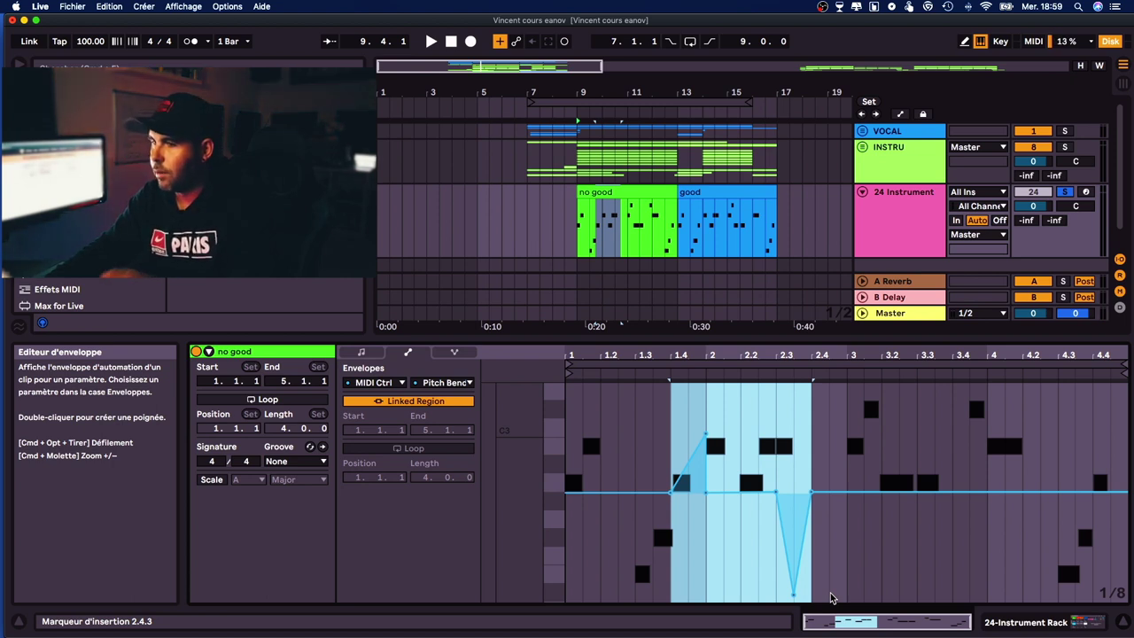
key("Delete")
left_click(583, 456)
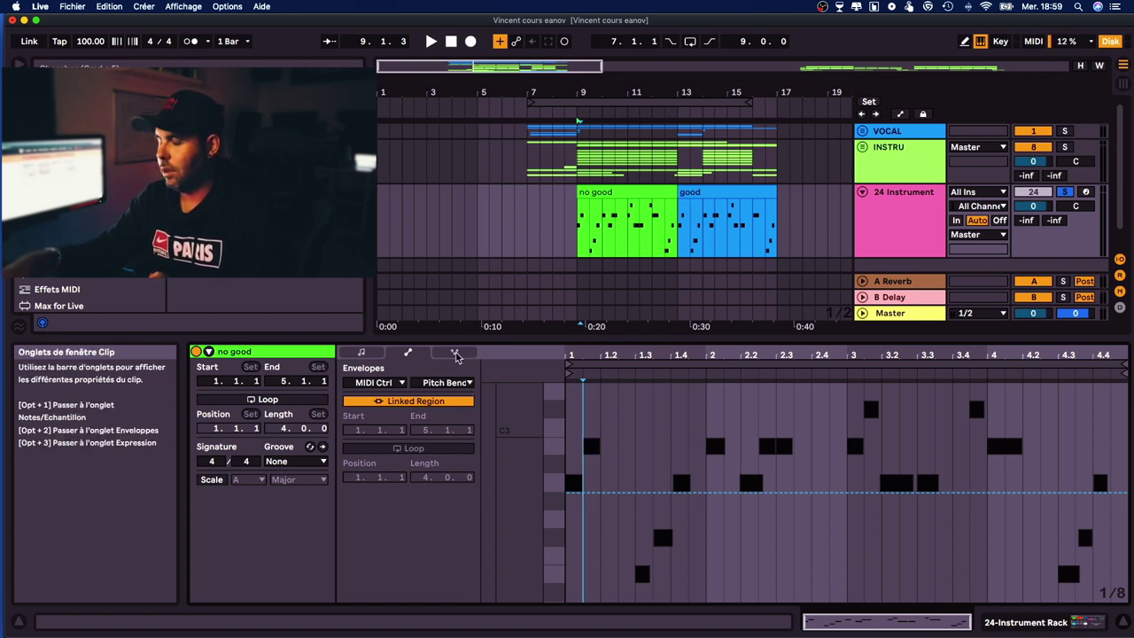
- Switch the "no good" clip to per-note expression editing and enable its scale, keeping A Major
left_click(456, 354)
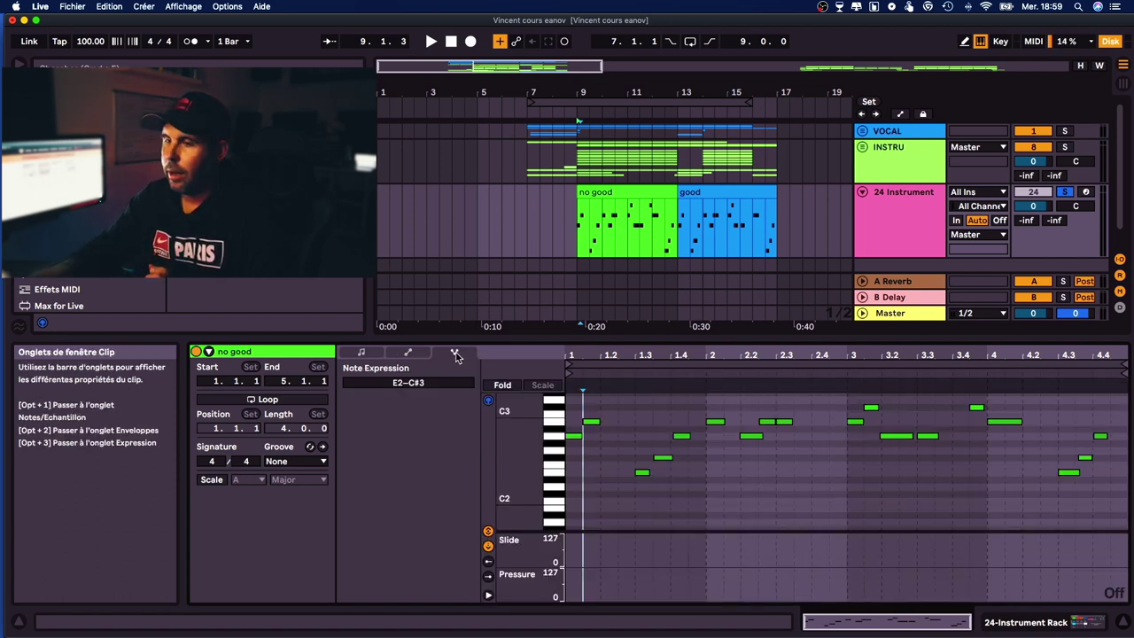
left_click(213, 479)
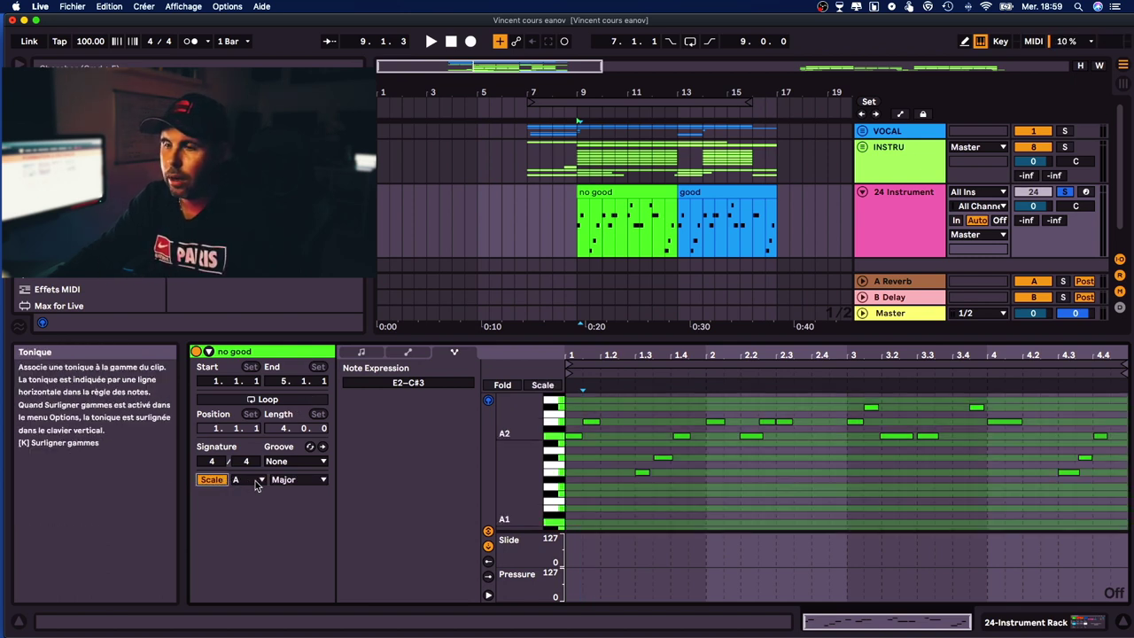
left_click(263, 483)
left_click(263, 483)
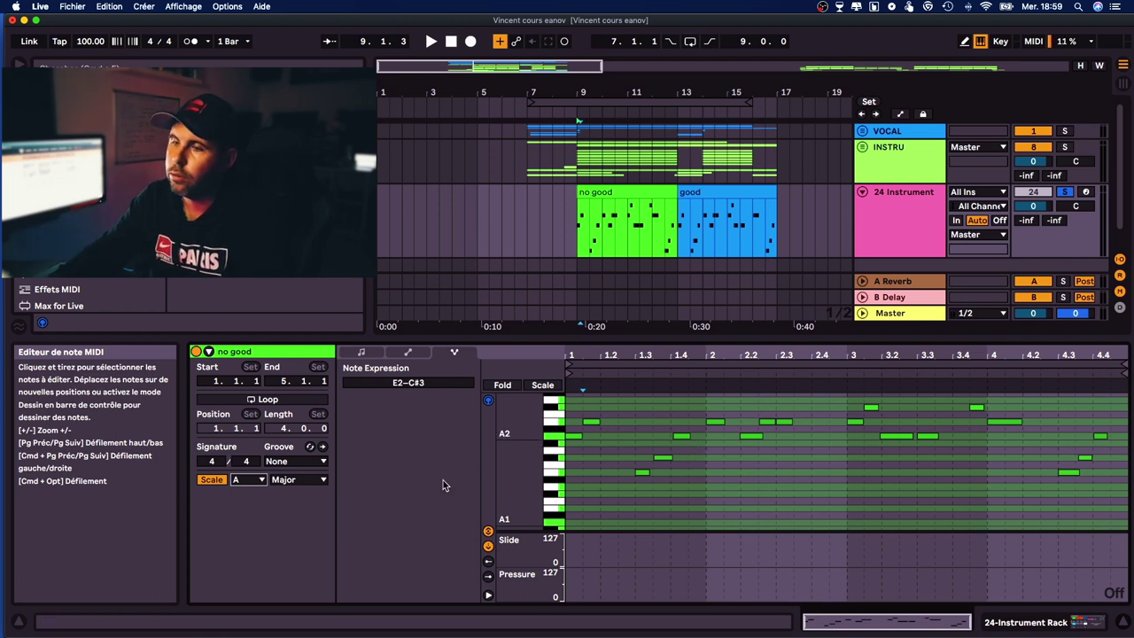
left_click(317, 479)
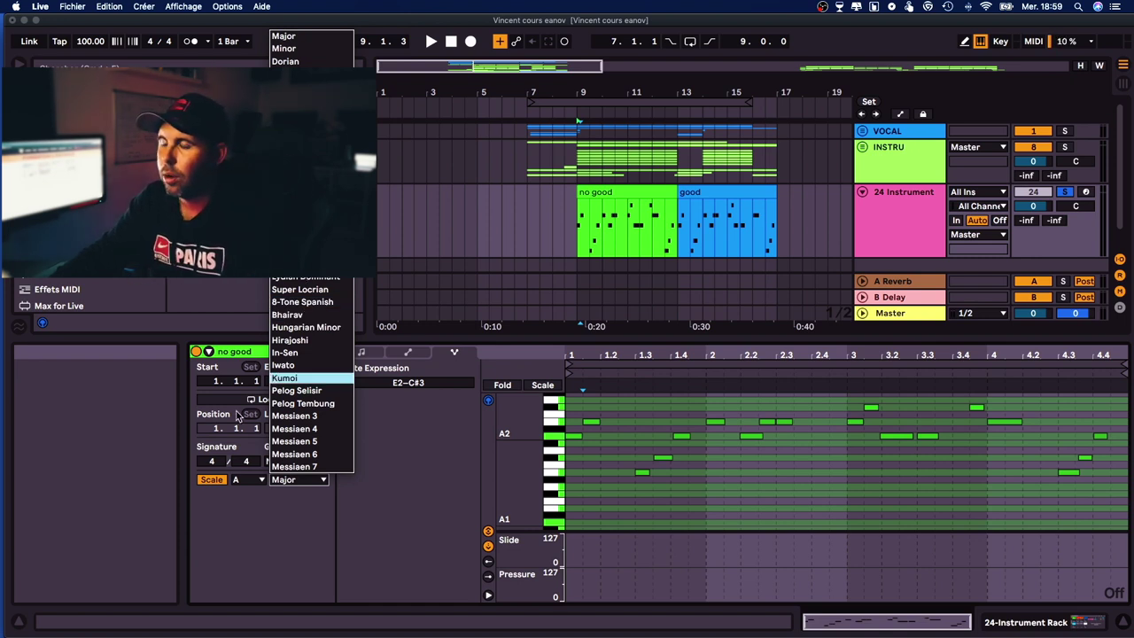
left_click(269, 501)
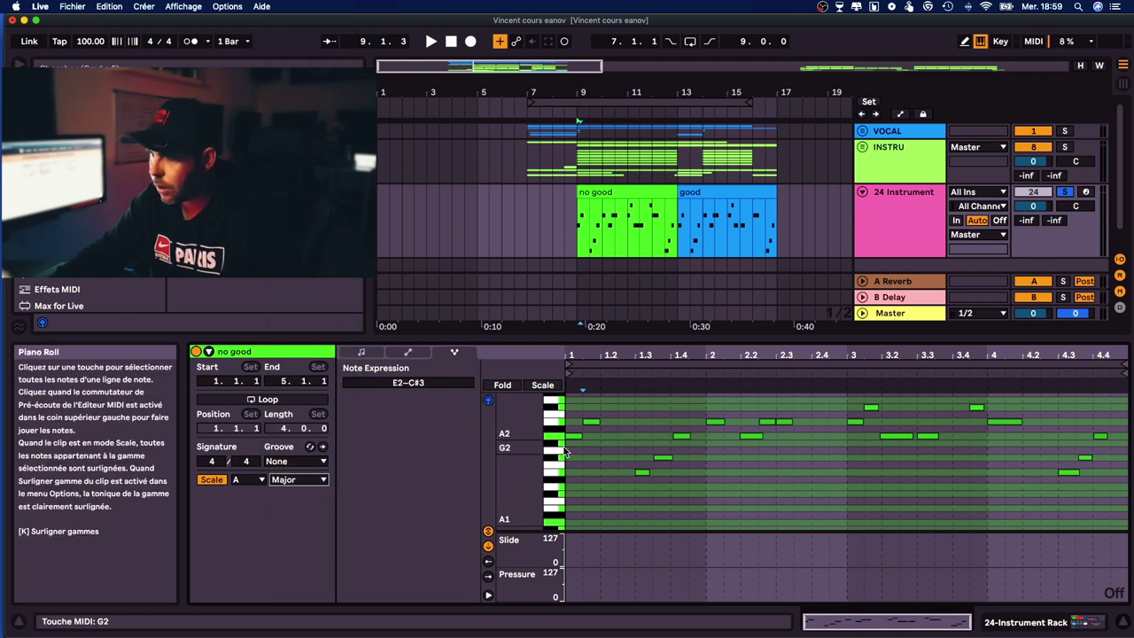
- Bend the B2 note at 1.1.3 down by about 10 semitones toward its end and play it back
left_click_drag(590, 377, 603, 416)
left_click(603, 419)
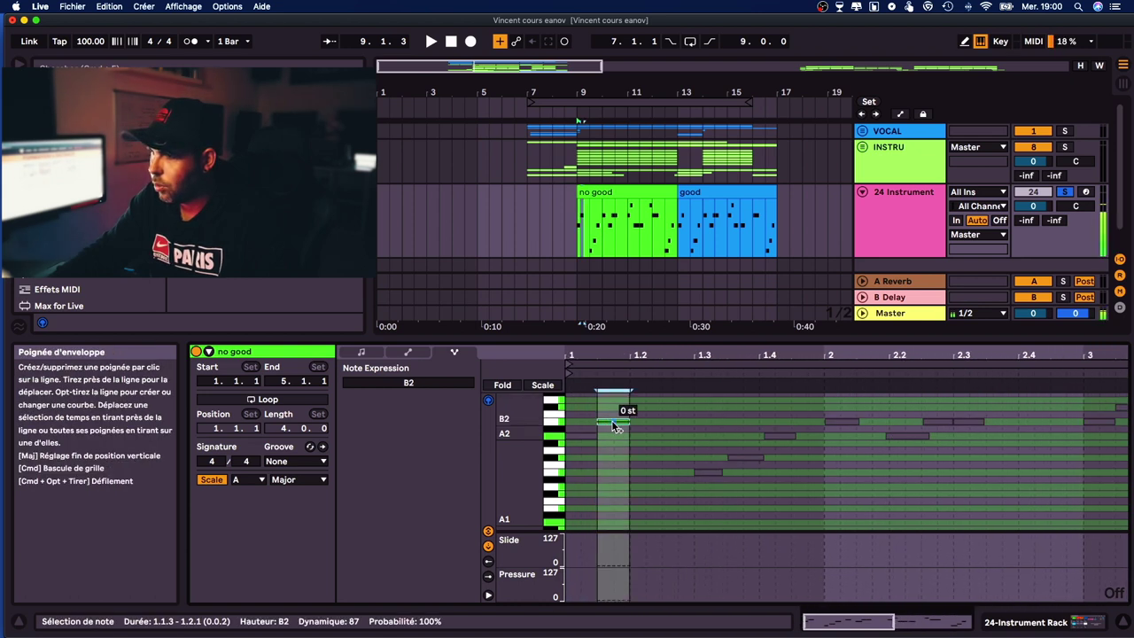
left_click_drag(625, 428, 630, 471)
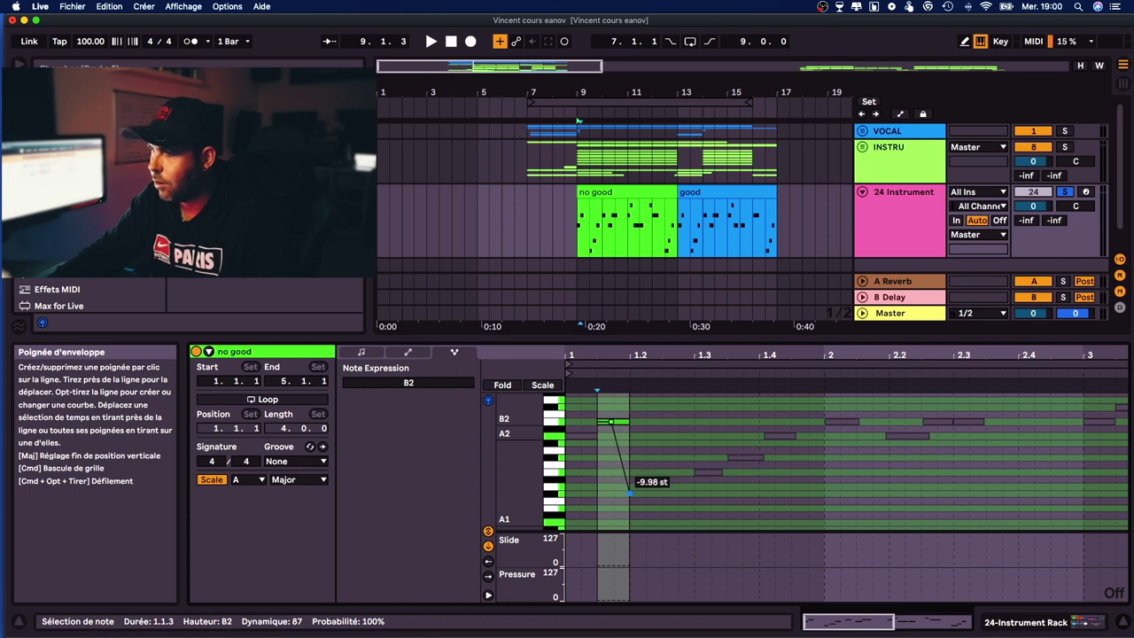
left_click_drag(630, 495, 630, 498)
key("space")
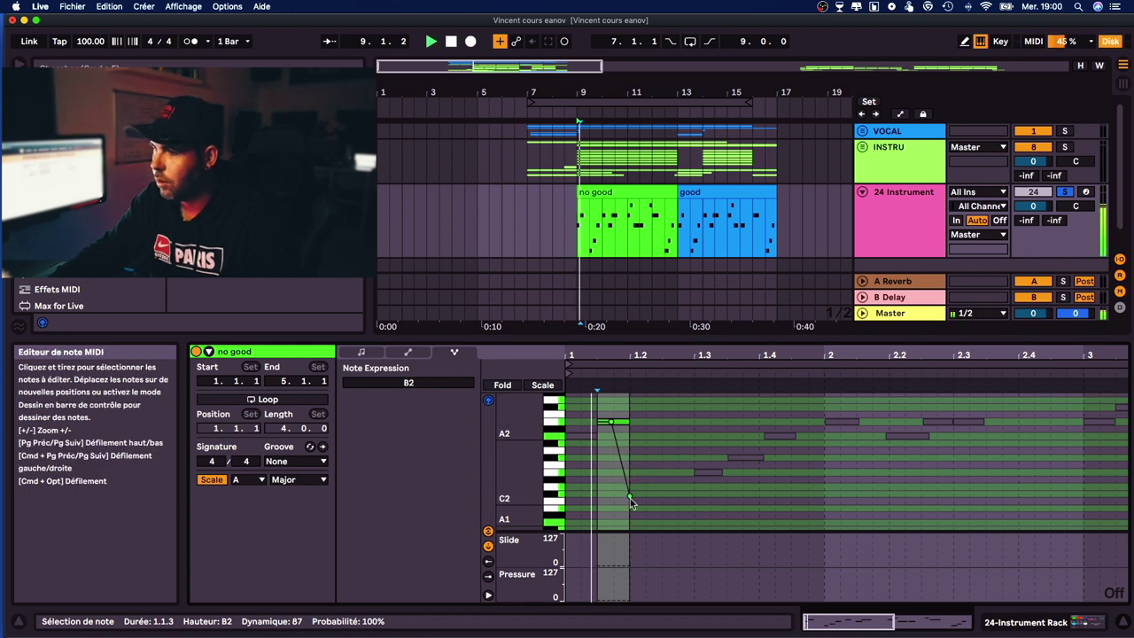
key("space")
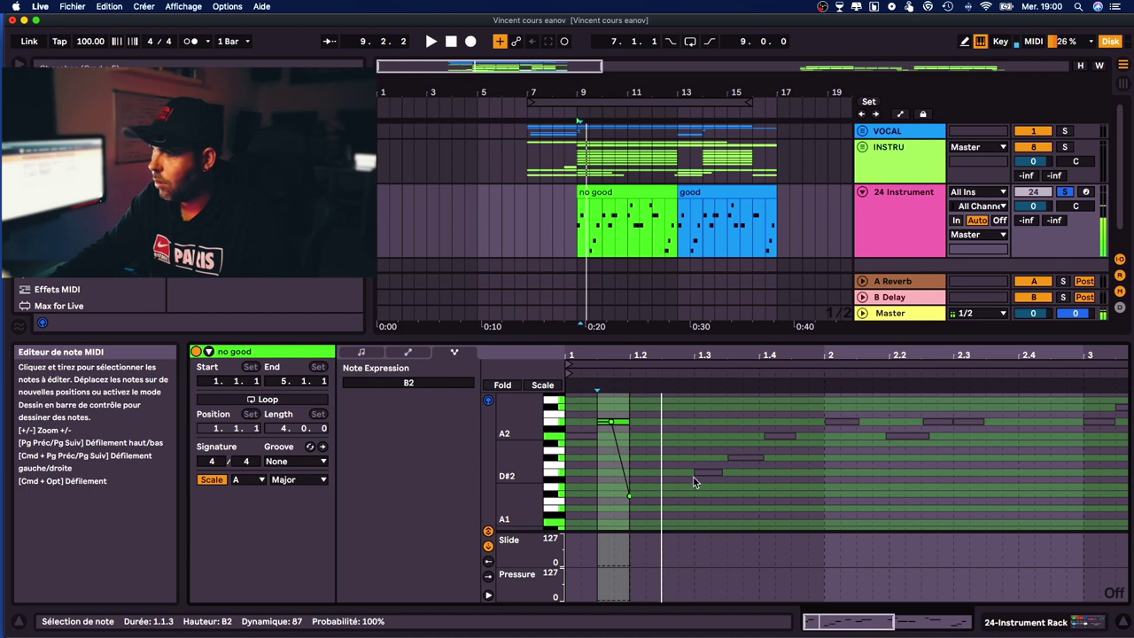
- Draw a pitch peak rising to about A2 in the middle of the F#2 note at 1.3.3 and play it back
left_click(737, 457)
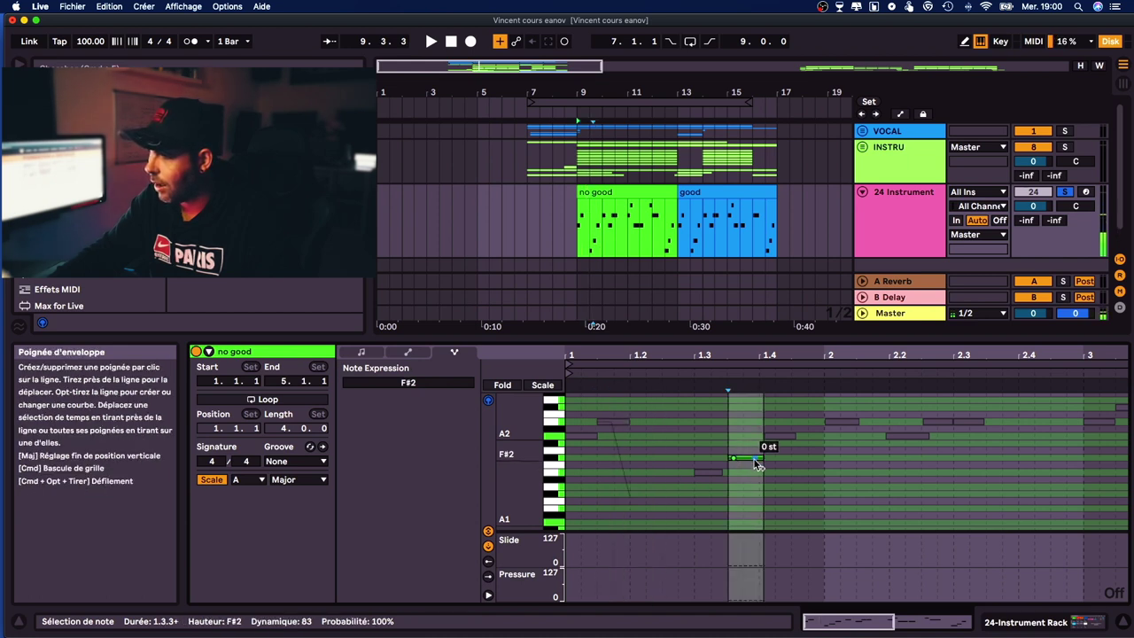
left_click_drag(749, 458, 745, 436)
key("space")
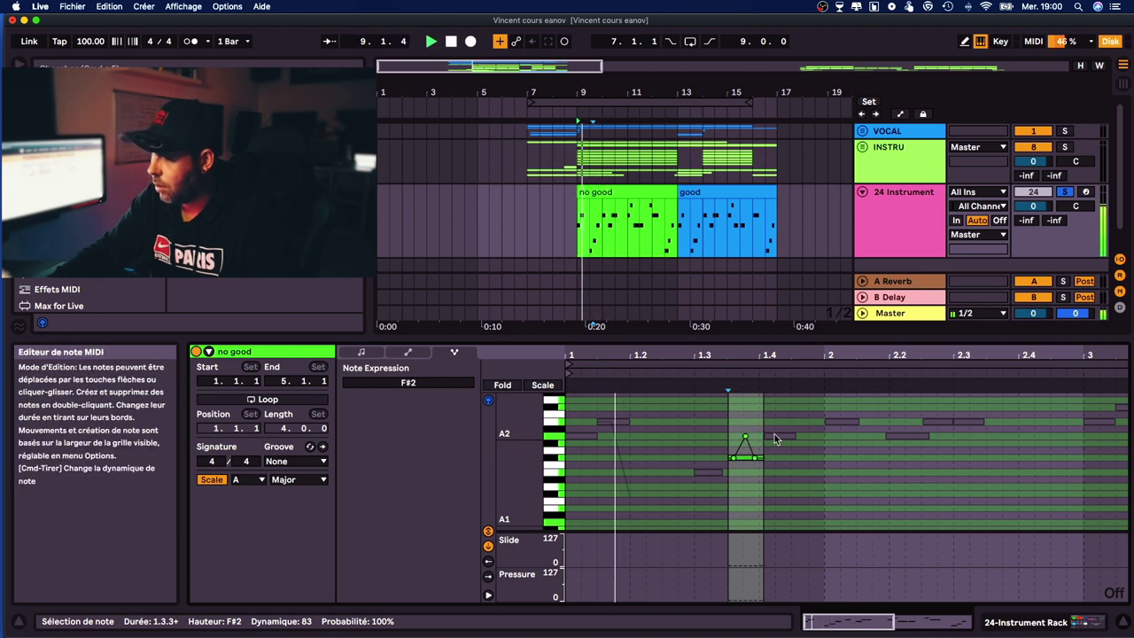
- Bend the A2 note at 1.4.1 upward by about 4.81 semitones with a curved rise and play it back
double_click(774, 437)
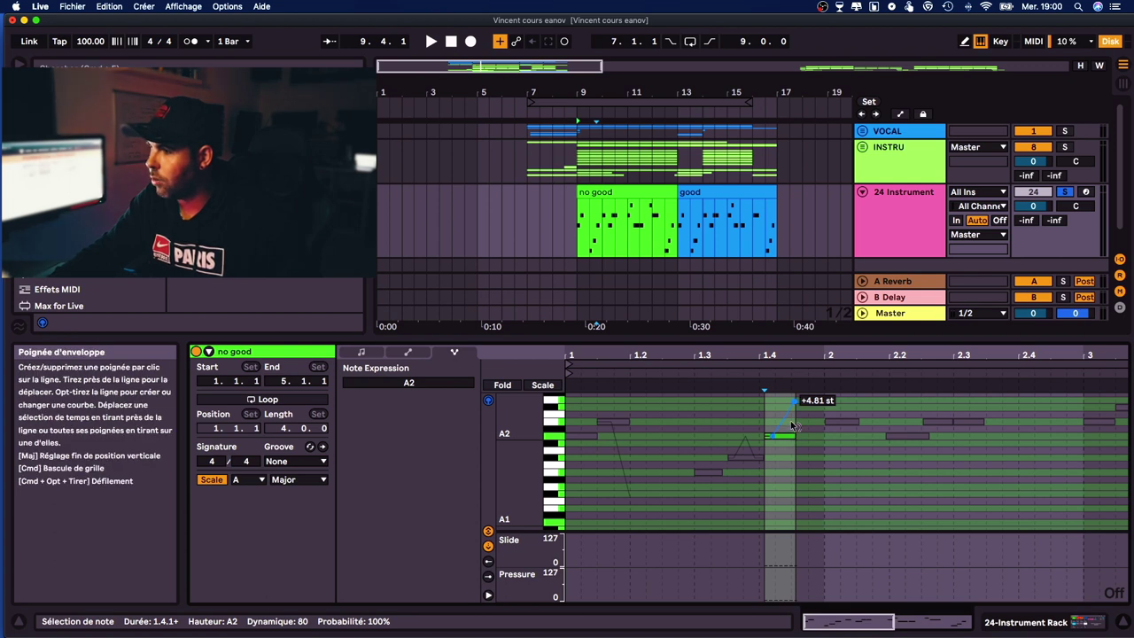
left_click_drag(783, 418, 783, 391)
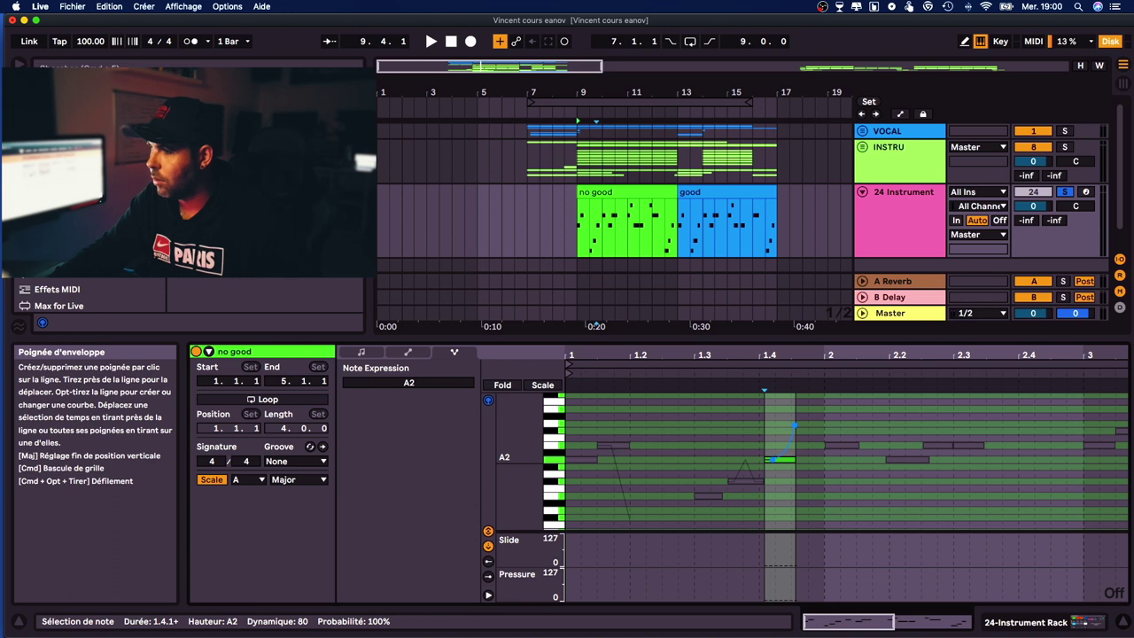
key("space")
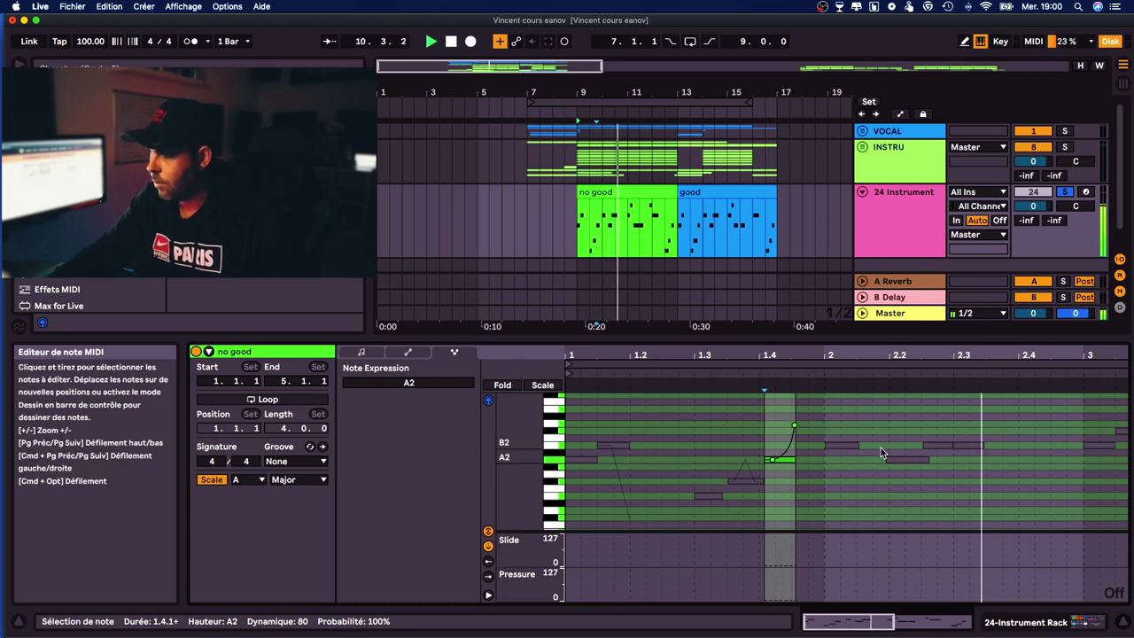
key("space")
- Bend the B2 note at 2.3.1 down by about 33 semitones at its end
left_click(964, 443)
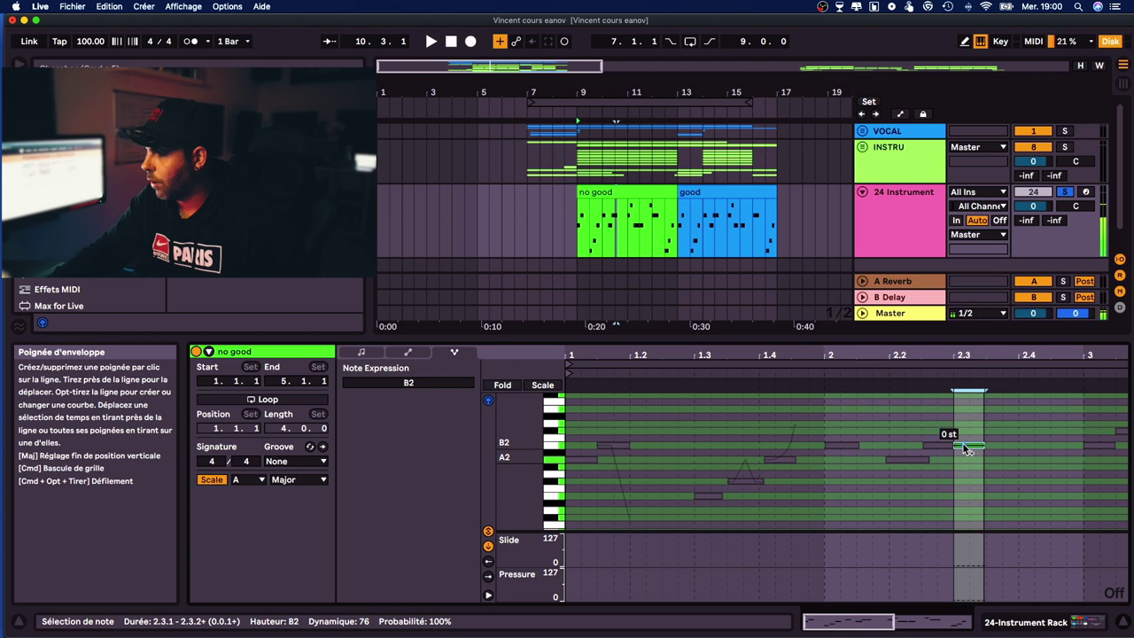
left_click(964, 447)
left_click_drag(976, 448, 985, 484)
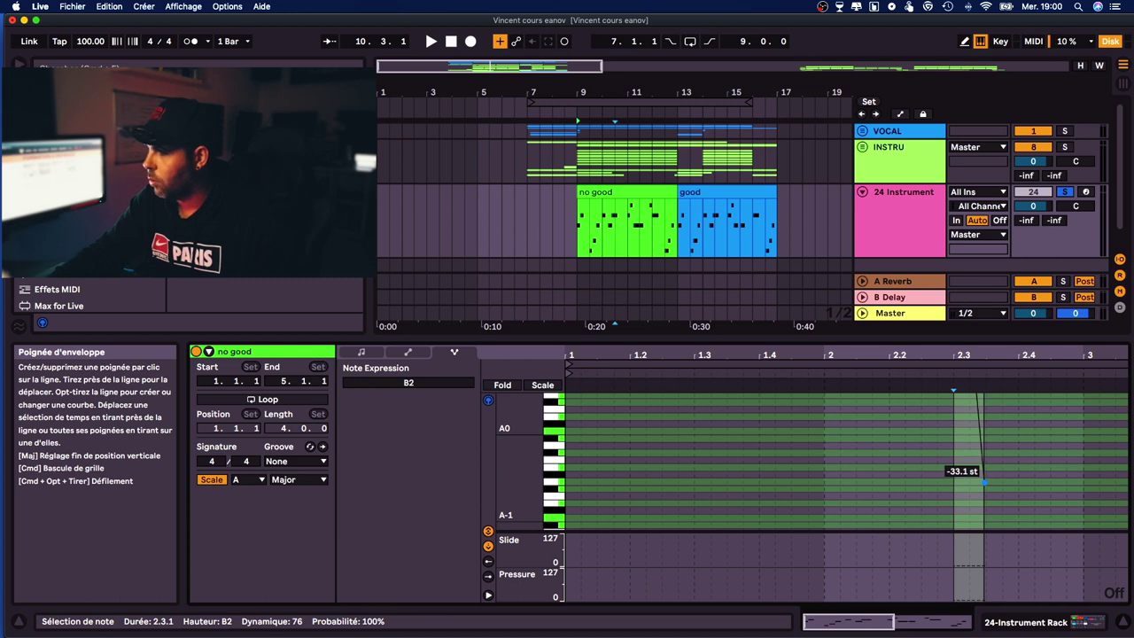
scroll(949, 459, "up", 4)
scroll(966, 486, "up", 3)
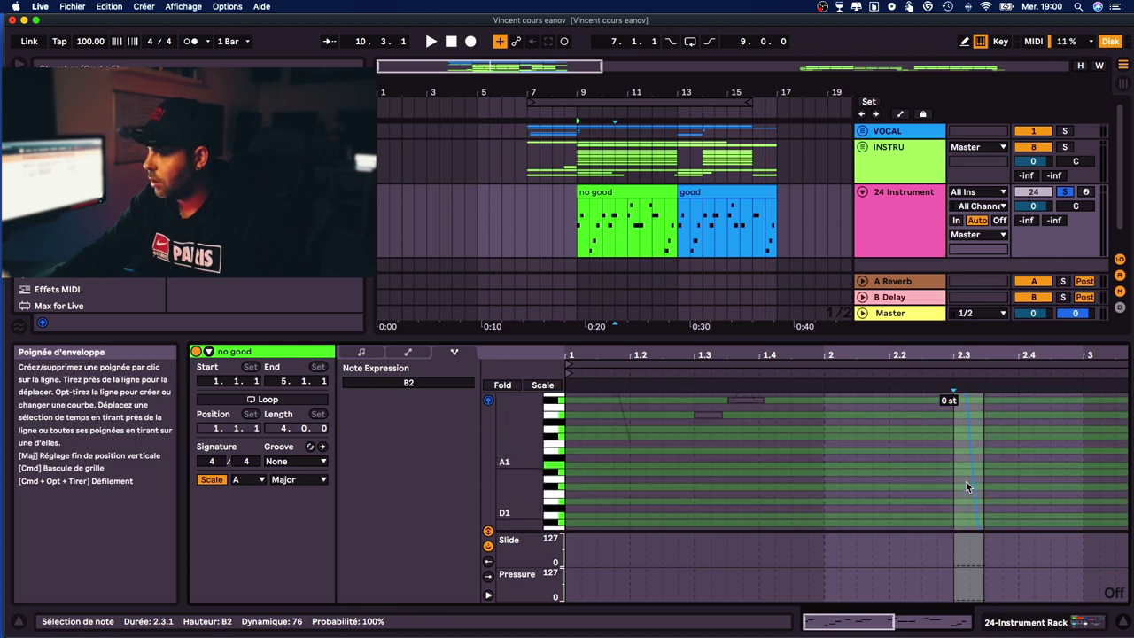
- Reshape the steep downward bend of the B2 note at 2.3.1 into a curve while playing the clip
key("space")
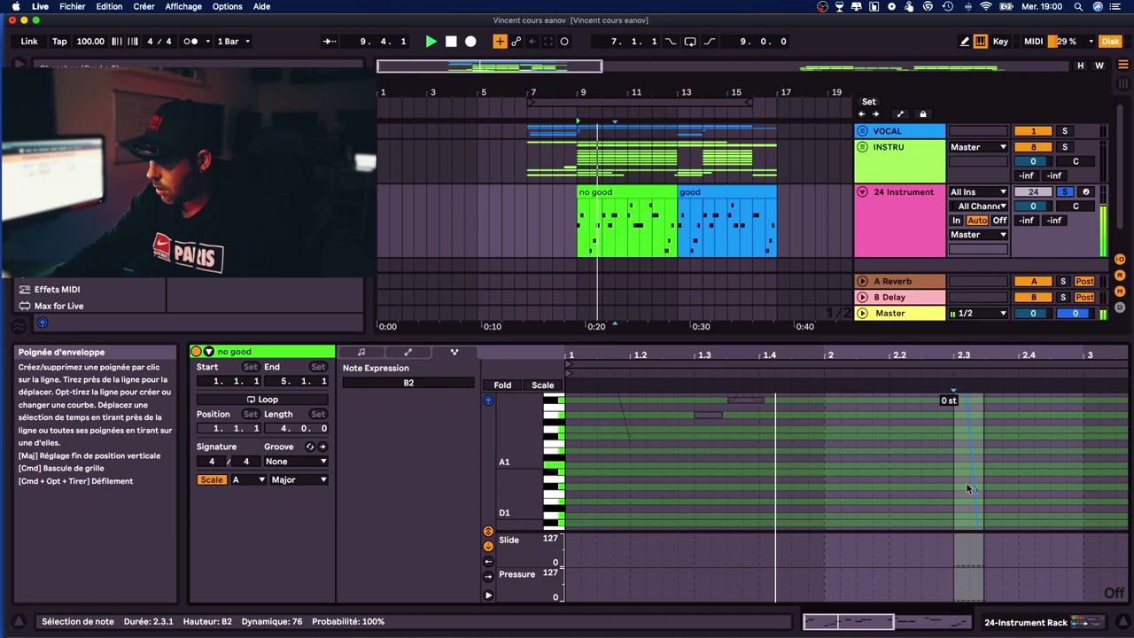
left_click_drag(966, 483, 980, 446)
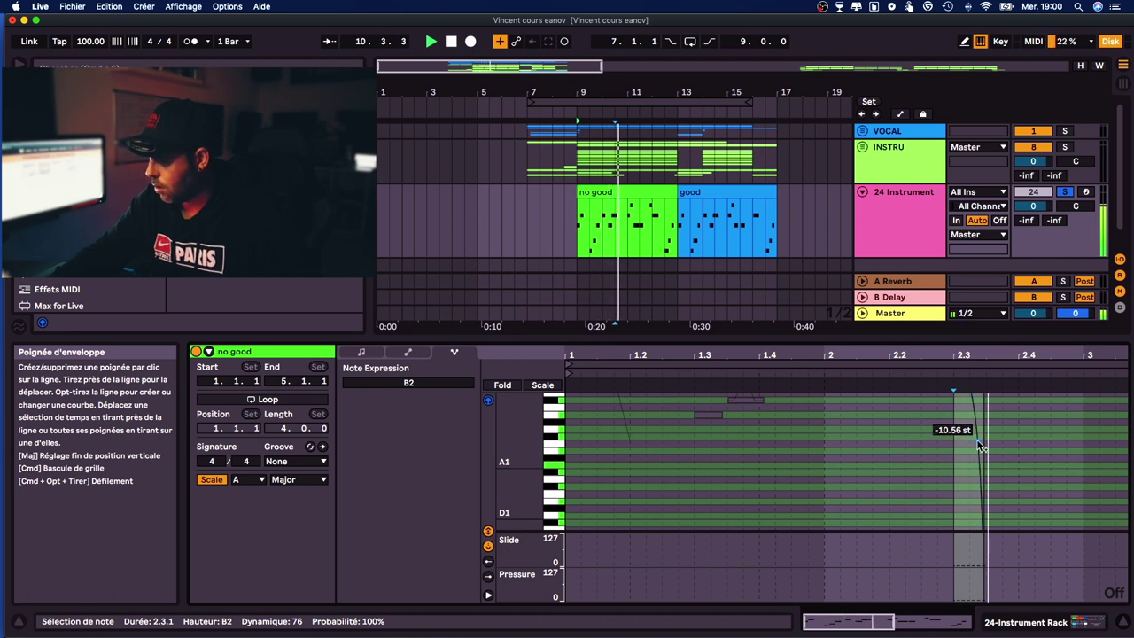
scroll(977, 440, "up", 4)
key("space")
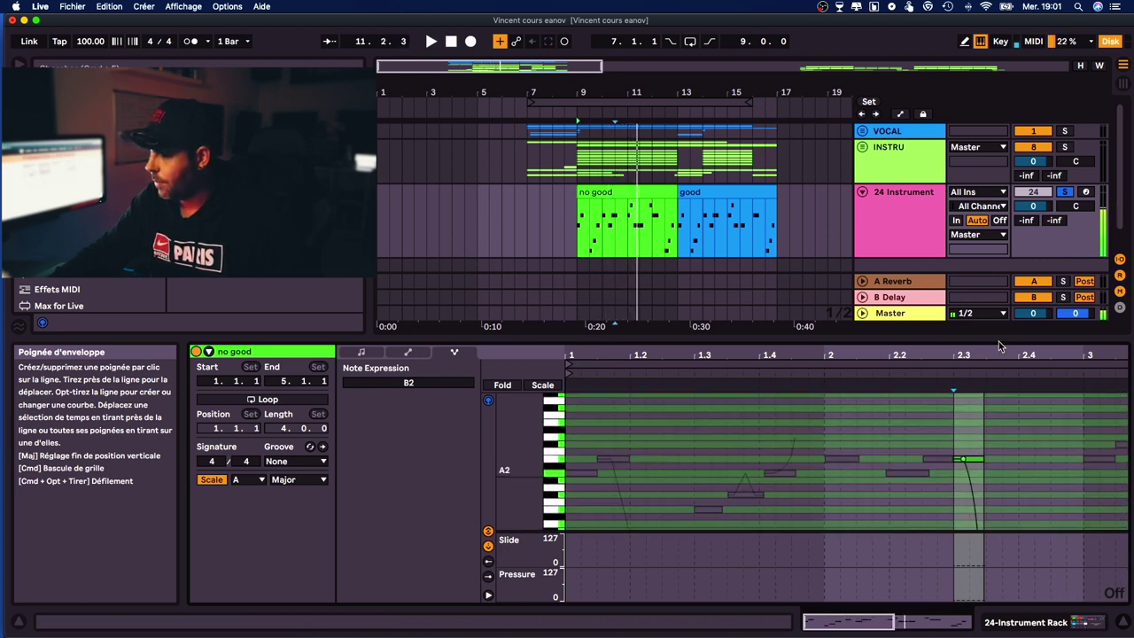
- Draw a curved pitch arch peaking about 4.22 semitones up on the long A2 note at 3.1.4
left_click_drag(999, 356, 718, 358)
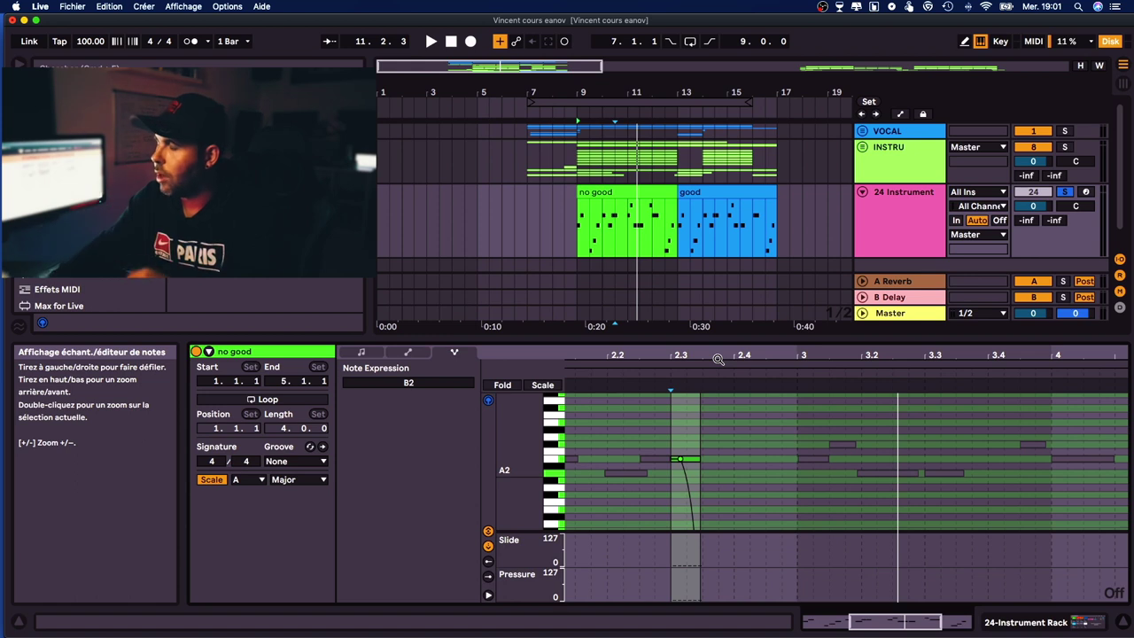
left_click(793, 490)
scroll(793, 490, "down", 2)
scroll(794, 489, "up", 4)
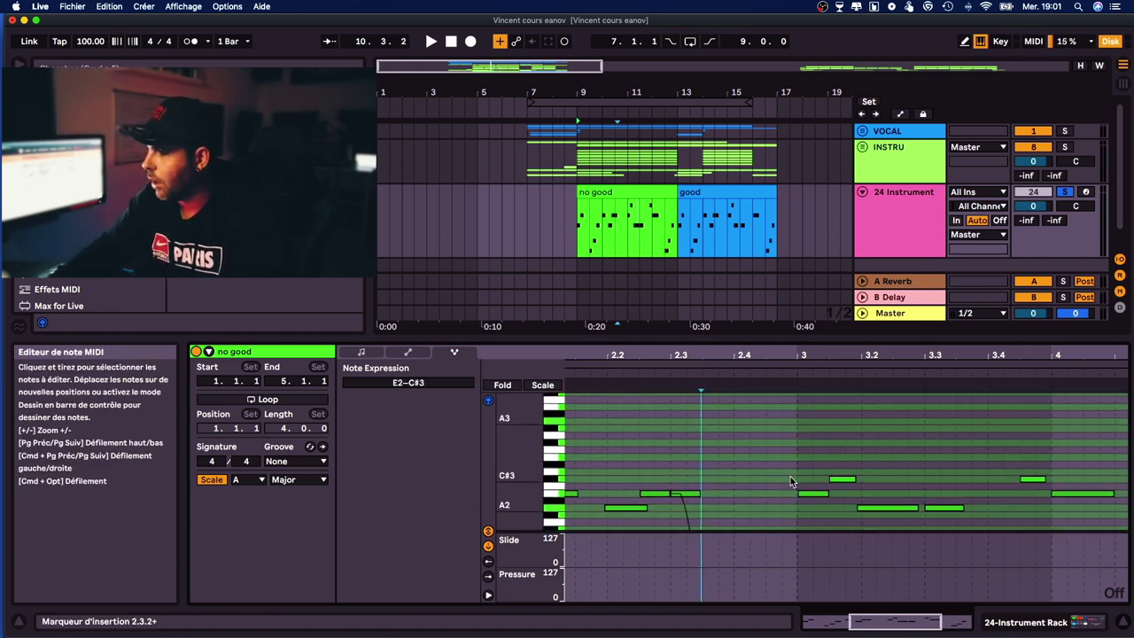
scroll(791, 476, "down", 2)
left_click(900, 474)
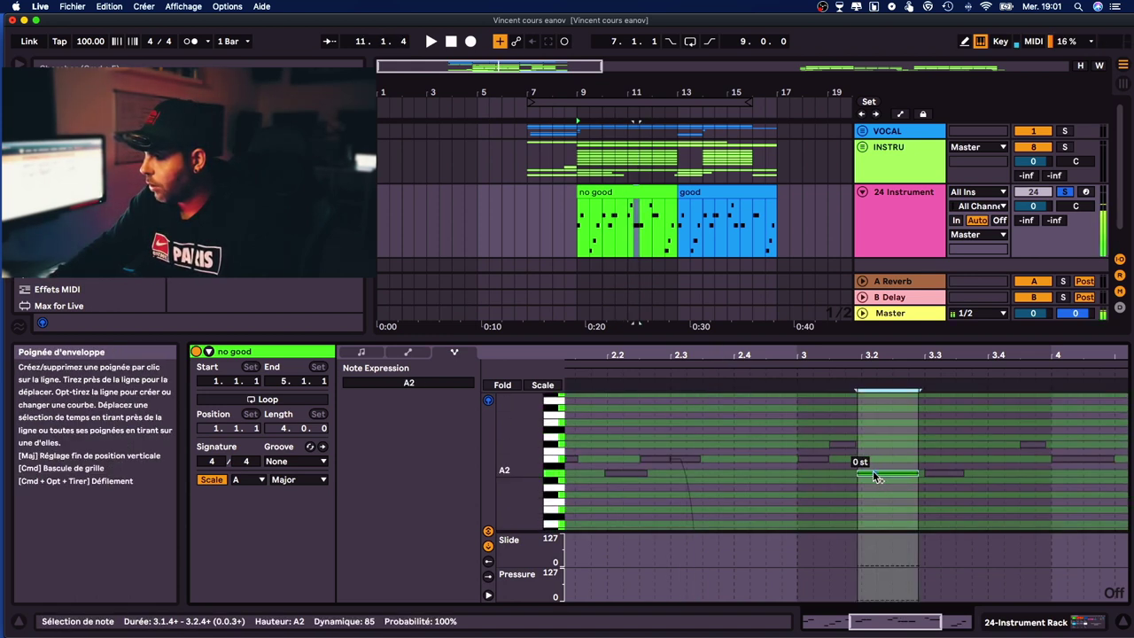
left_click_drag(892, 472, 892, 443)
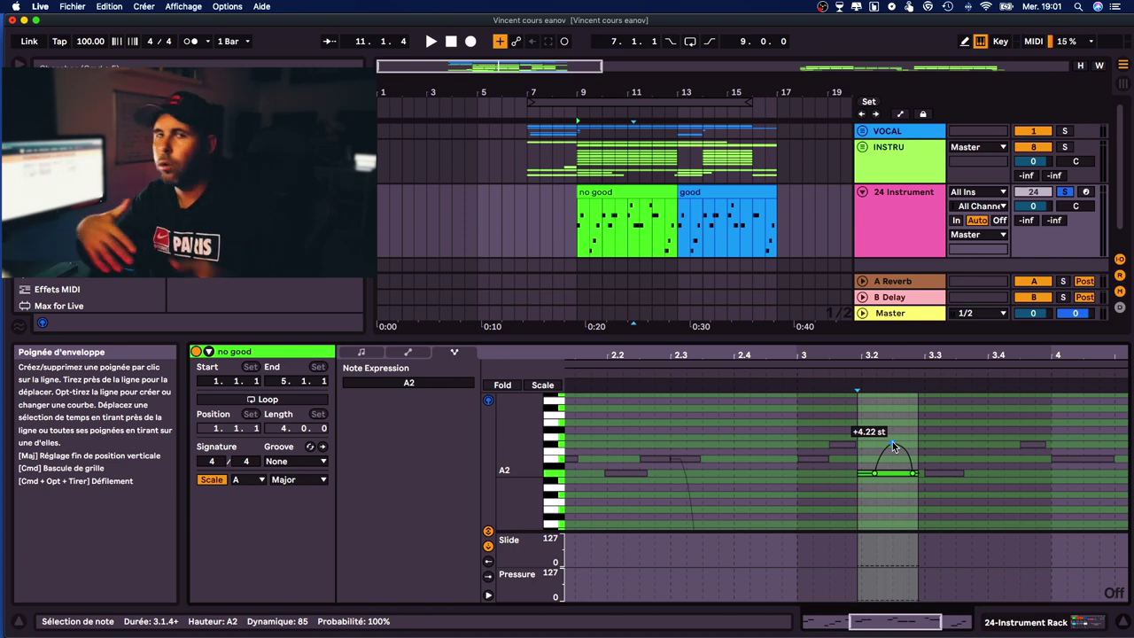
- Bend the B2 note at 4.1.1 down by about 4.67 semitones at its end and play the clip back
left_click(1067, 460)
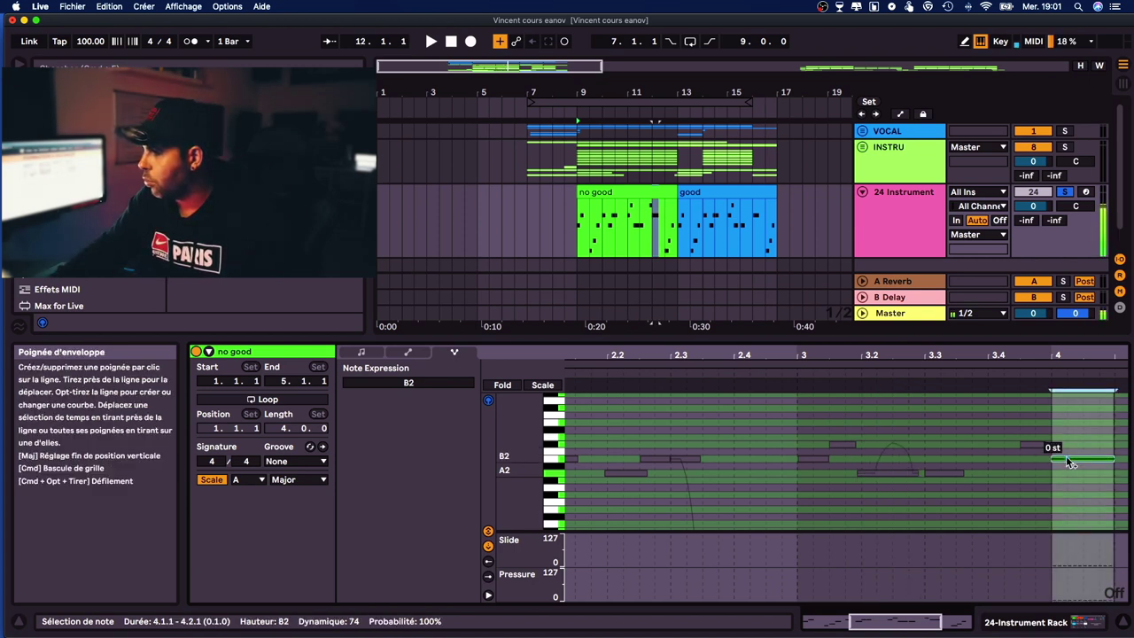
left_click_drag(1101, 462, 1107, 492)
key("space")
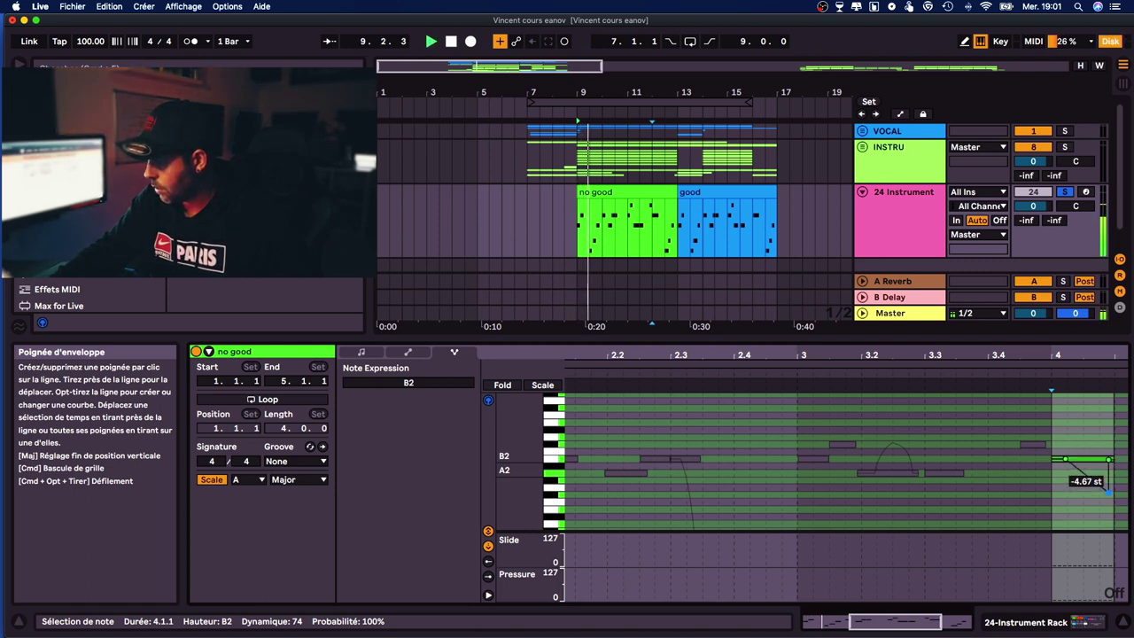
left_click_drag(891, 355, 794, 356)
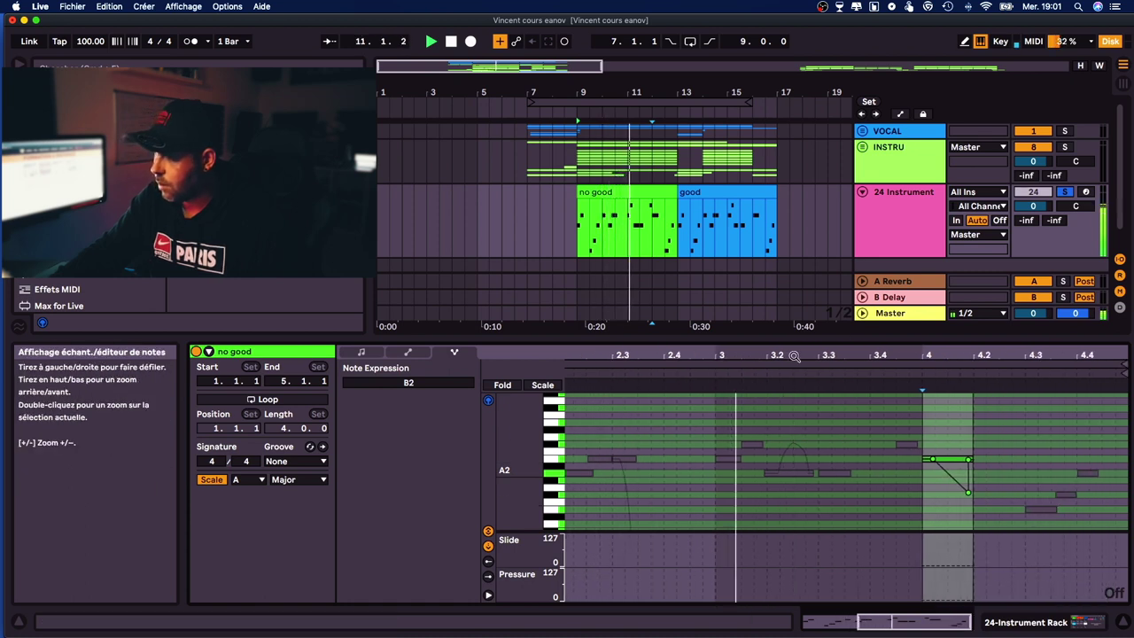
key("space")
key("space")
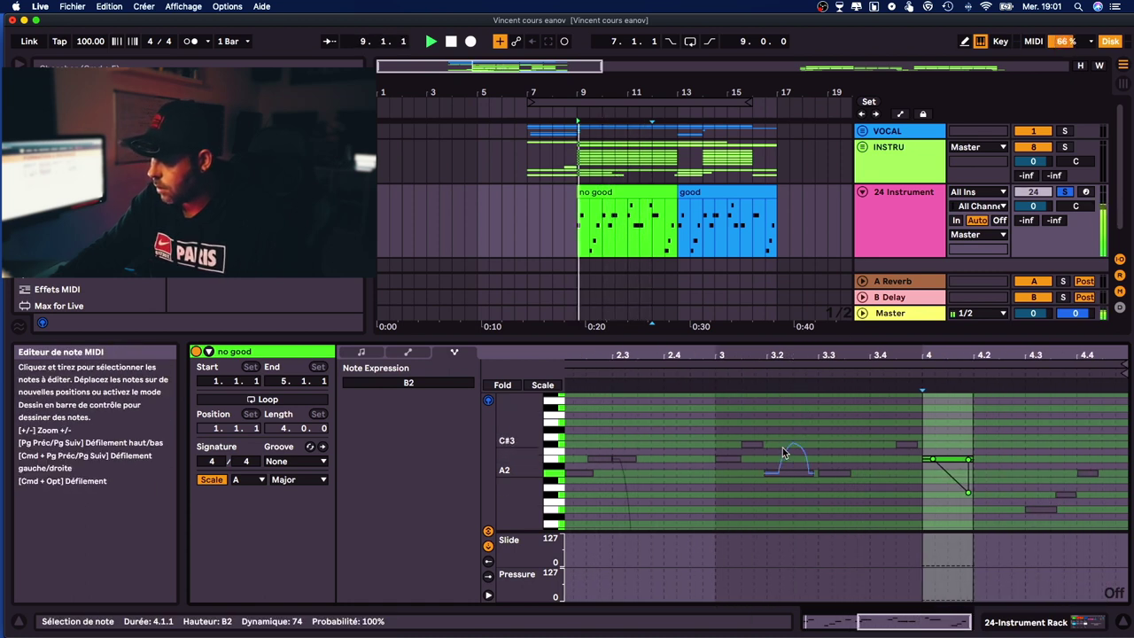
- Replace the pitch arch on the long A2 note at 3.1.4 with a curved downward slide while playing the clip
left_click(794, 449)
key("space")
left_click_drag(792, 449, 793, 473)
key("space")
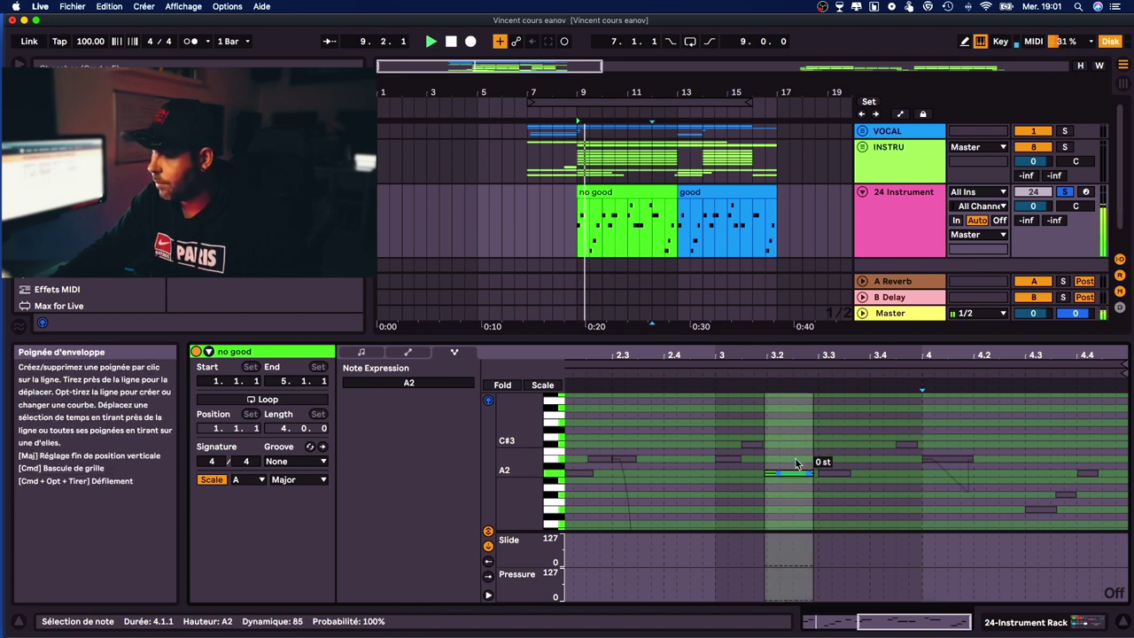
left_click_drag(794, 466, 794, 458)
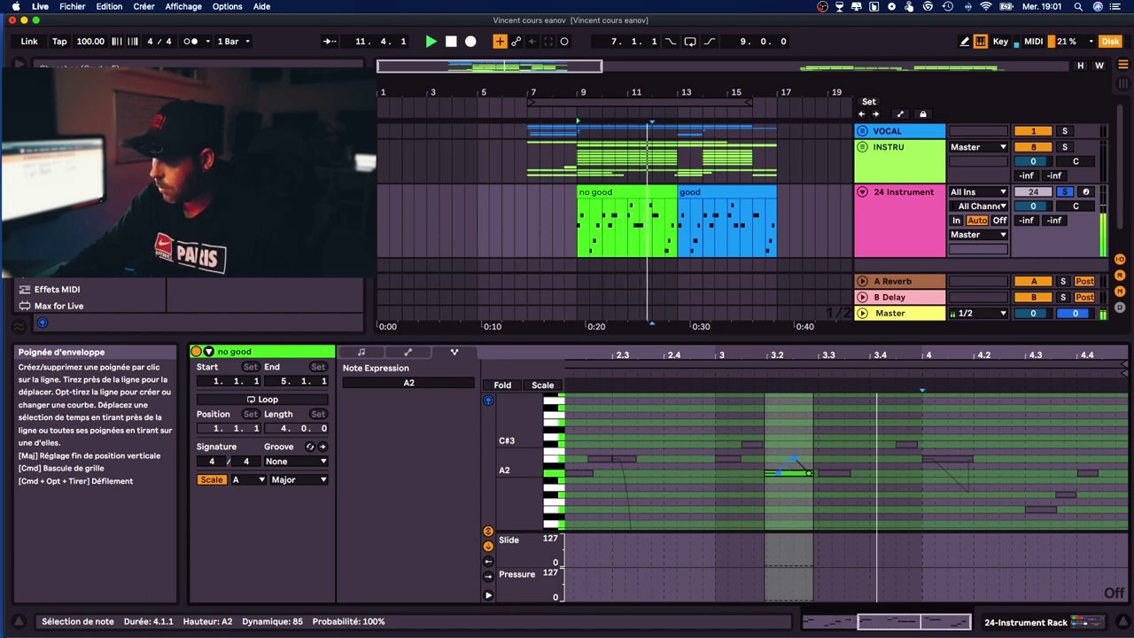
left_click_drag(795, 459, 803, 493)
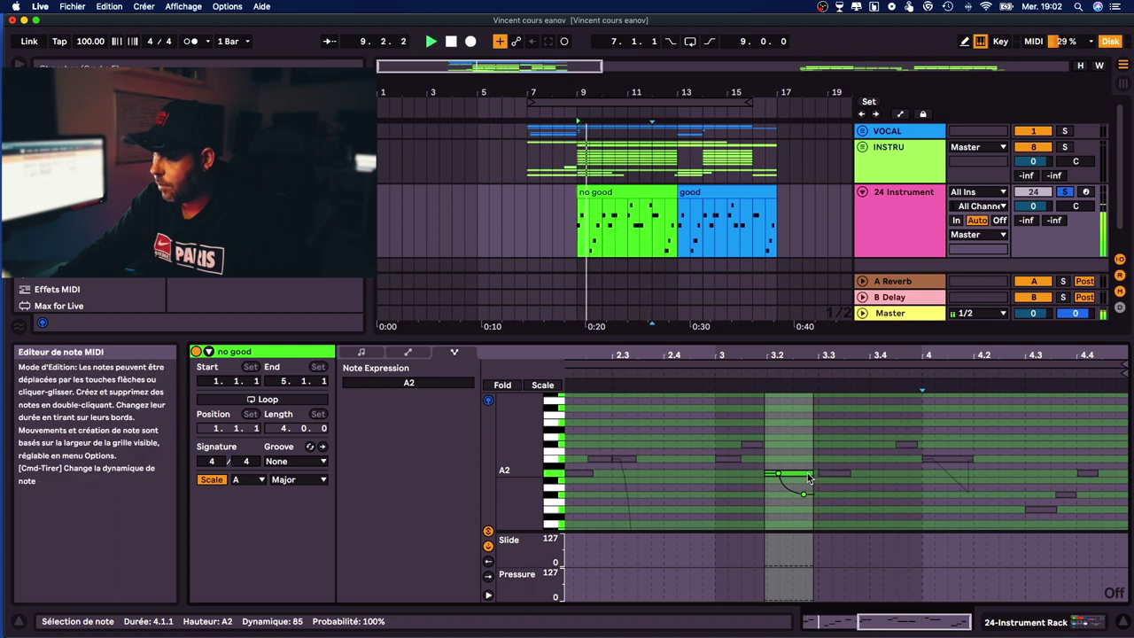
- Bend the last A2 note at 4.4.1 up by about 12.09 semitones at its end and play it back from bar 11
left_click(1087, 476)
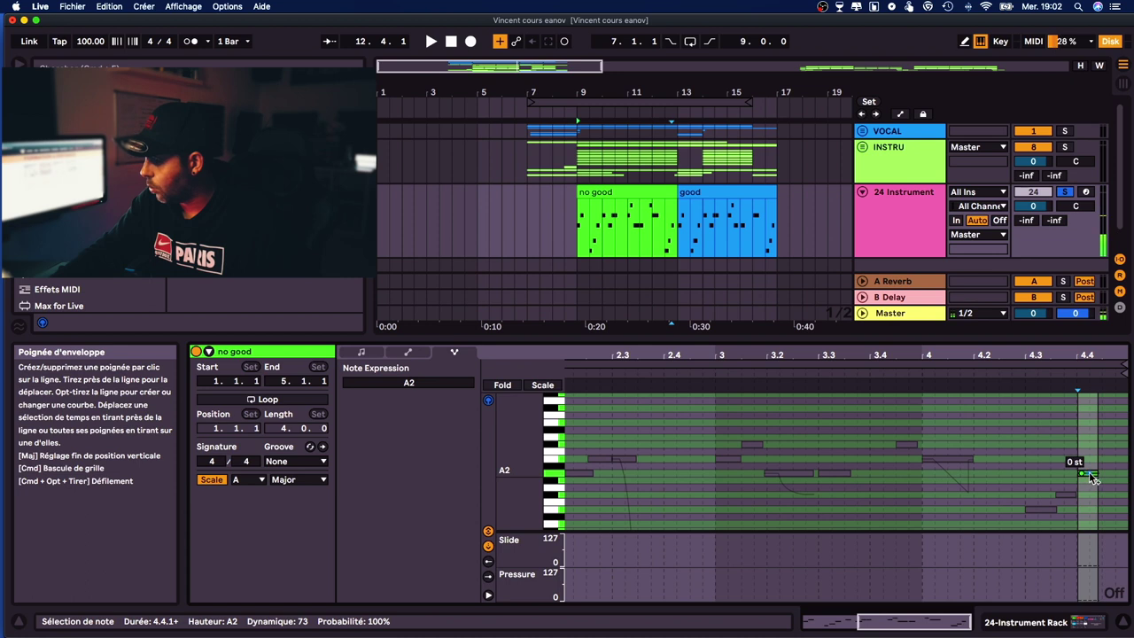
left_click_drag(1097, 477, 1097, 395)
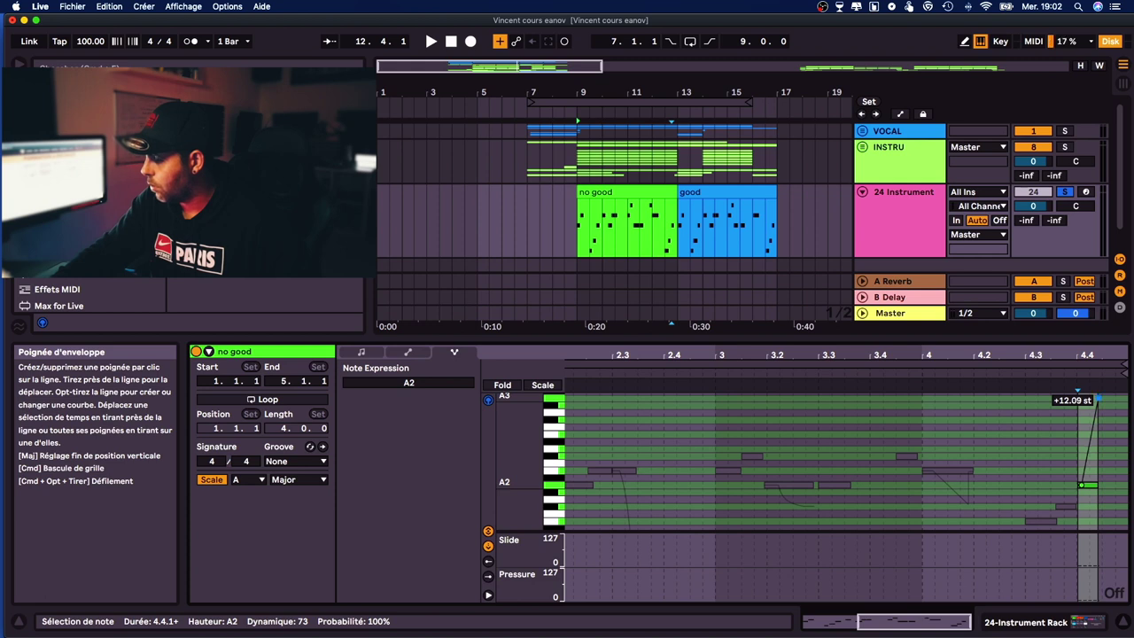
key("space")
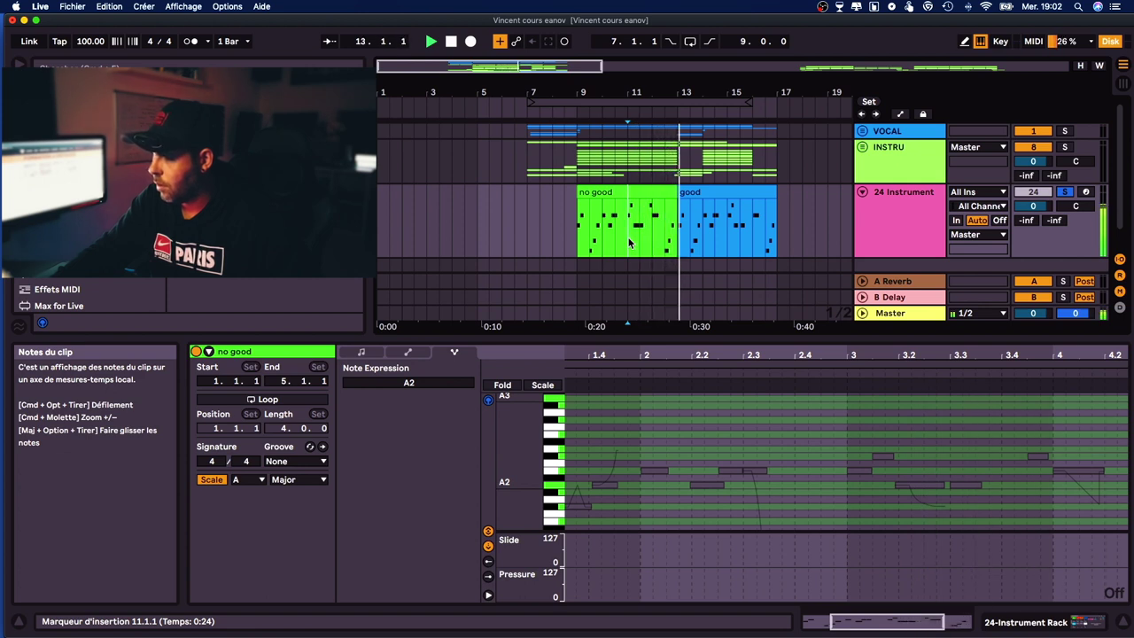
key("space")
left_click_drag(1019, 354, 889, 354)
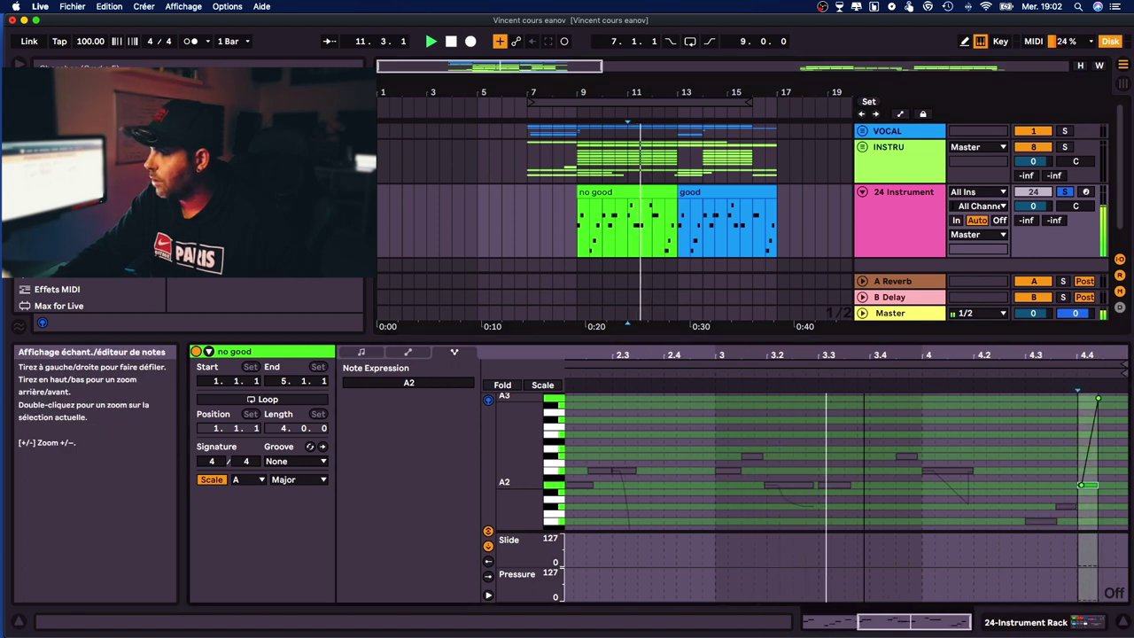
- Reduce the height of the upward pitch bend on the last A2 note at 4.4.1 during playback, and stop playing
left_click(1093, 484)
mouse_move(1100, 401)
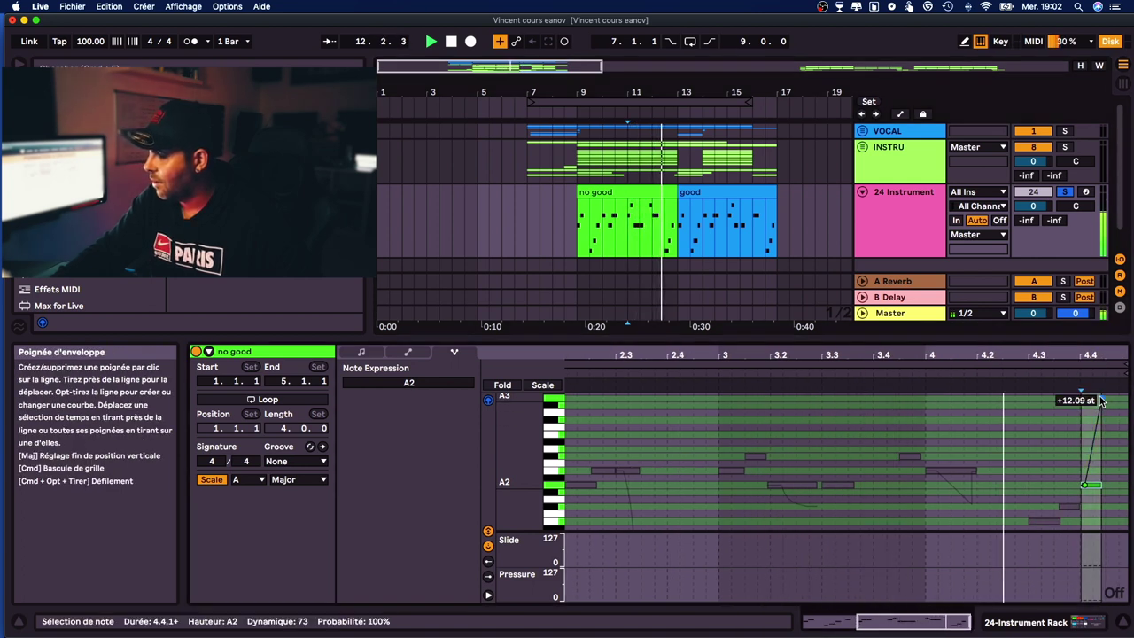
left_click_drag(1100, 400, 1100, 457)
key("space")
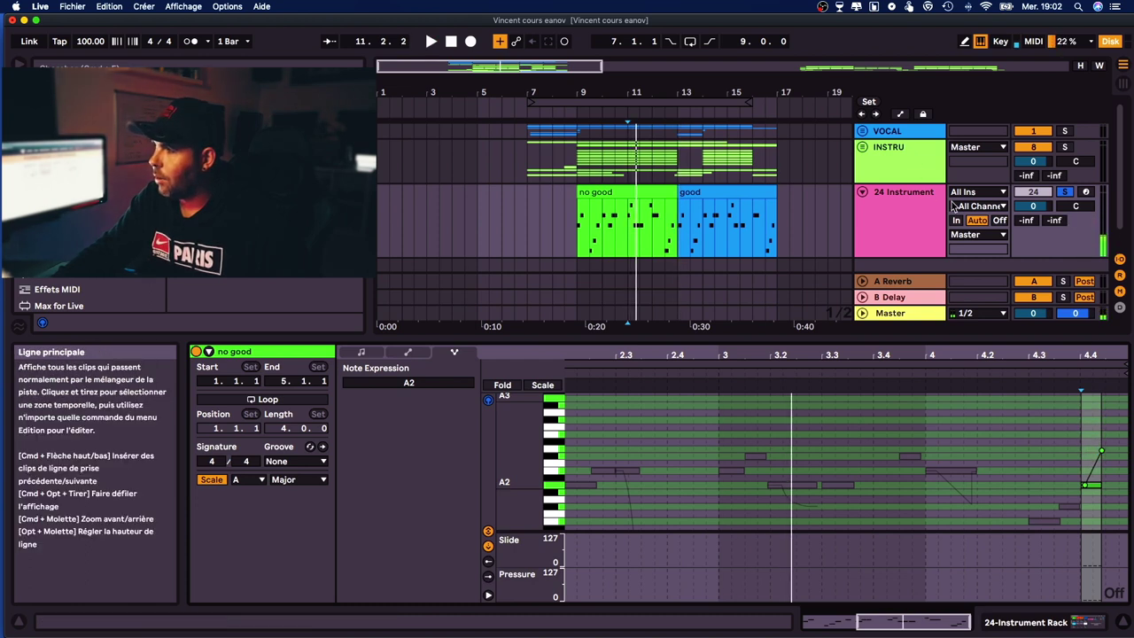
- Duplicate the "no good" clip so the copy replaces the "good" clip at bar 13
left_click(659, 191)
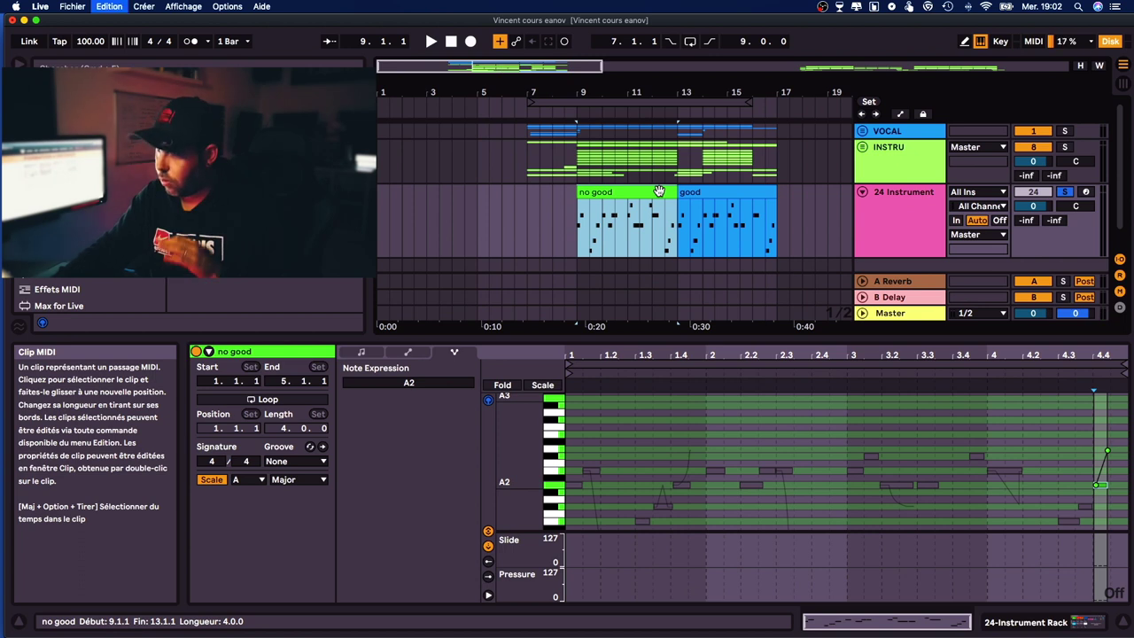
key("super+d")
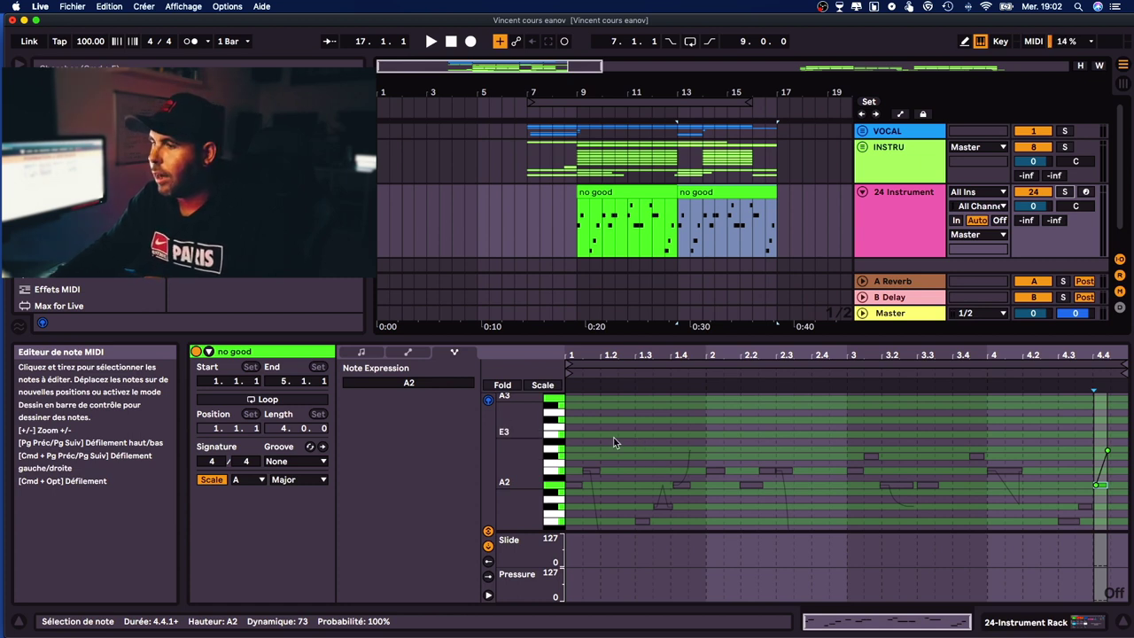
- Show the clip's regular notes and velocities, and display the 24 Instrument track's Instrument Rack
left_click(362, 352)
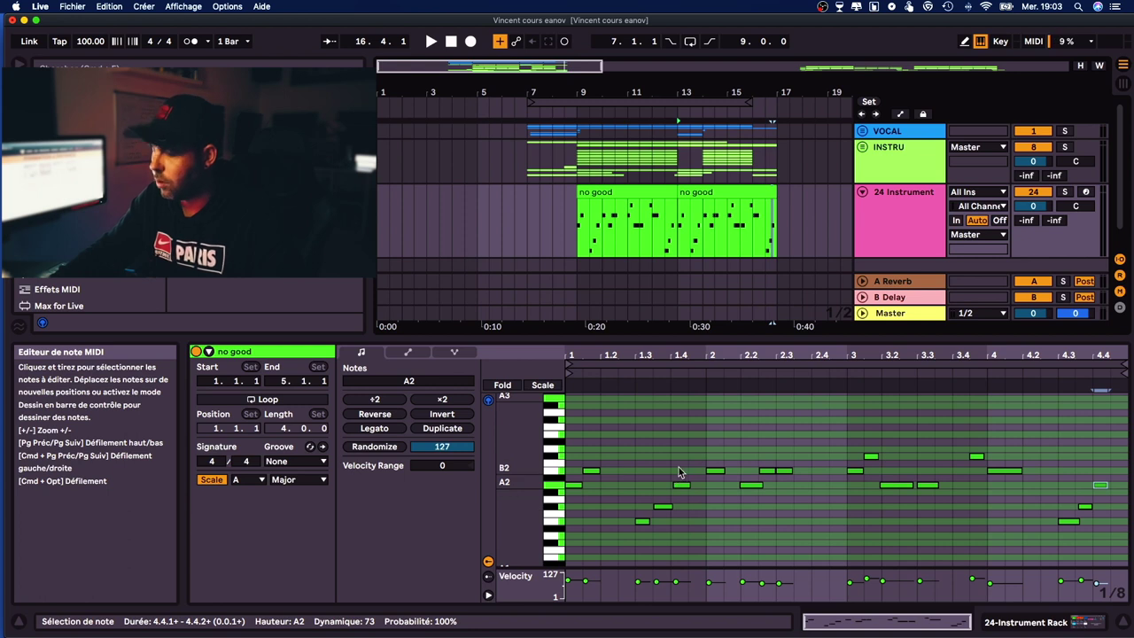
key("b")
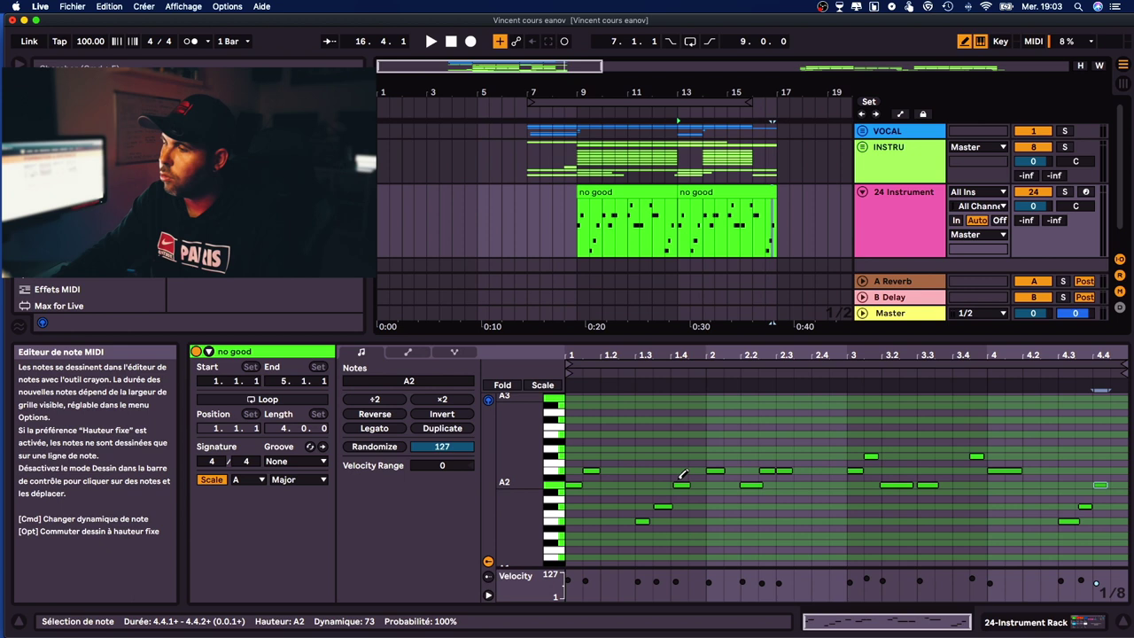
left_click(1073, 623)
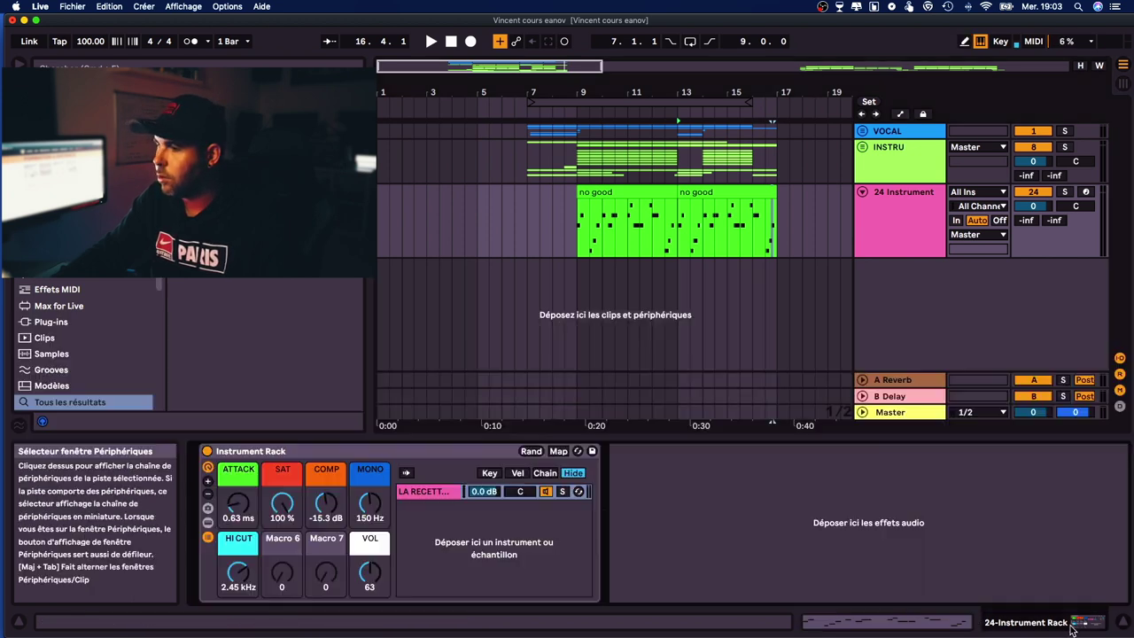